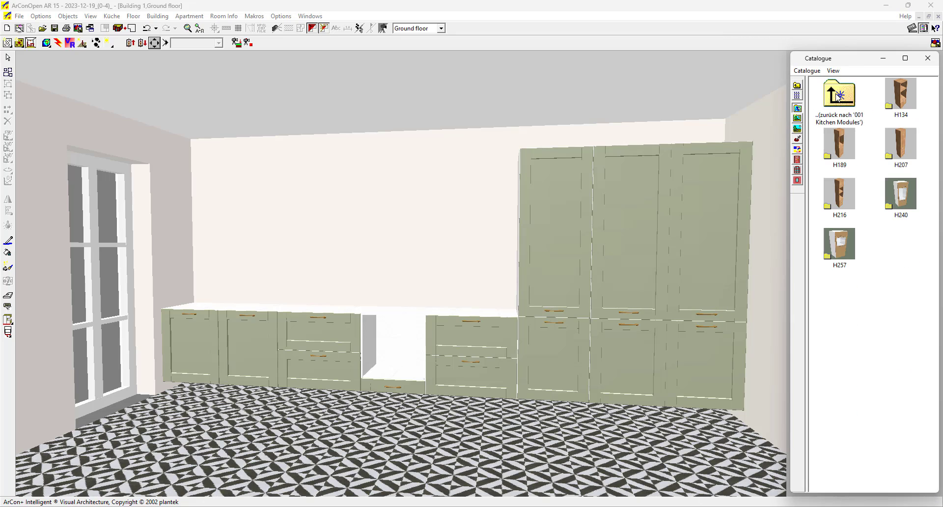
# - Insert an ALK60 one-door base unit from the Base Units catalogue near the window wall
pyautogui.doubleClick(839, 96)
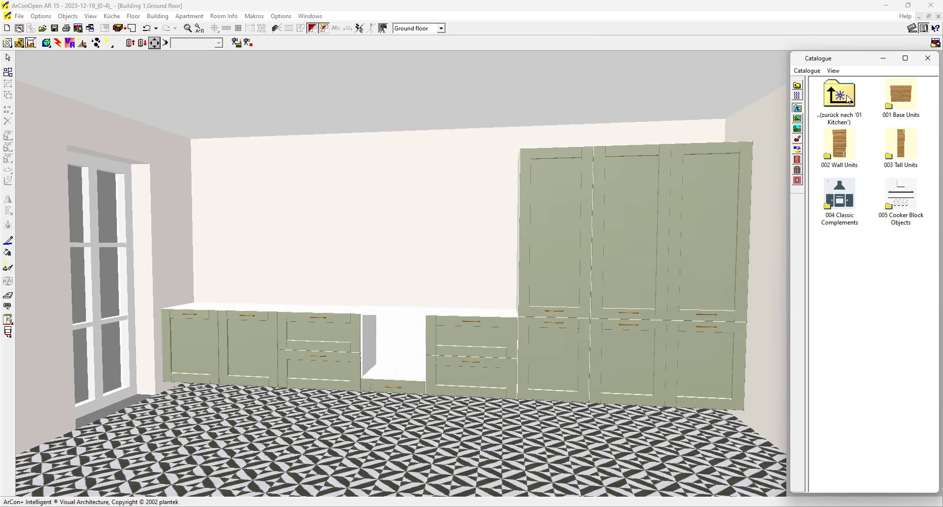
pyautogui.doubleClick(891, 109)
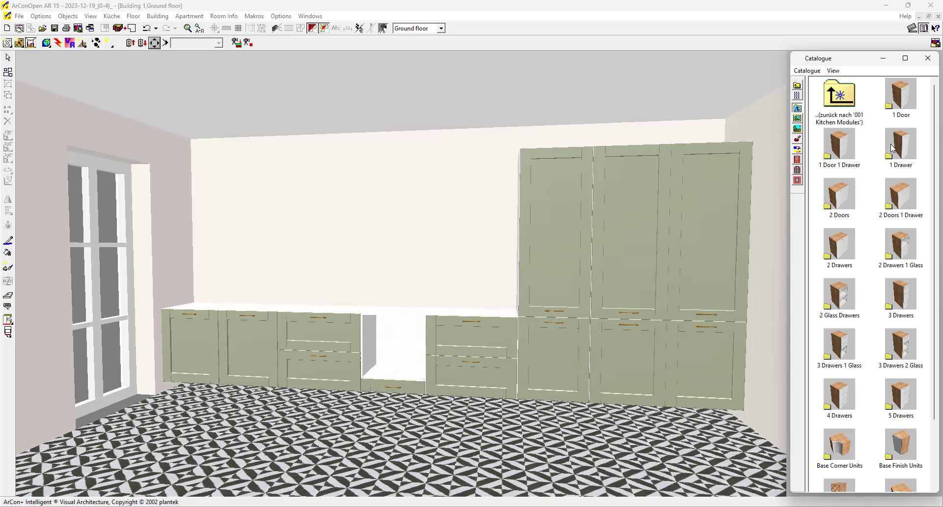
pyautogui.doubleClick(890, 104)
pyautogui.doubleClick(841, 347)
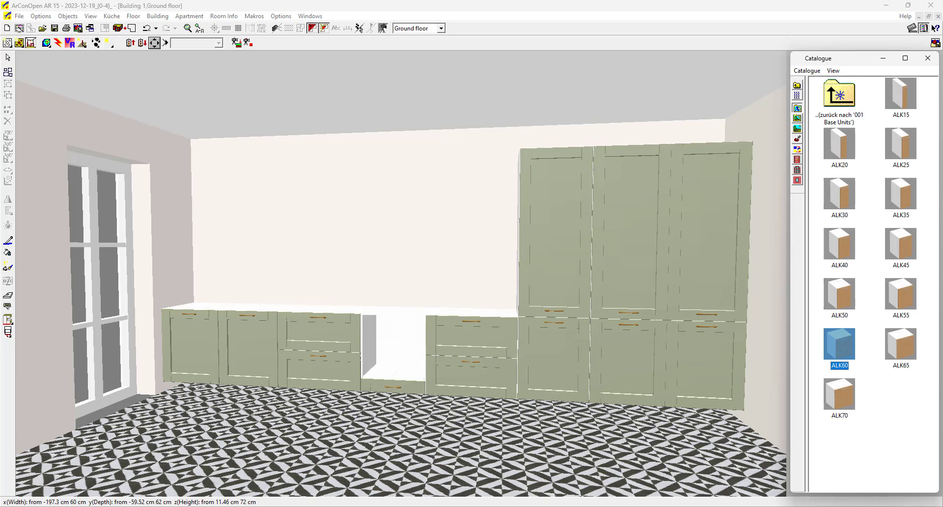
pyautogui.click(541, 284)
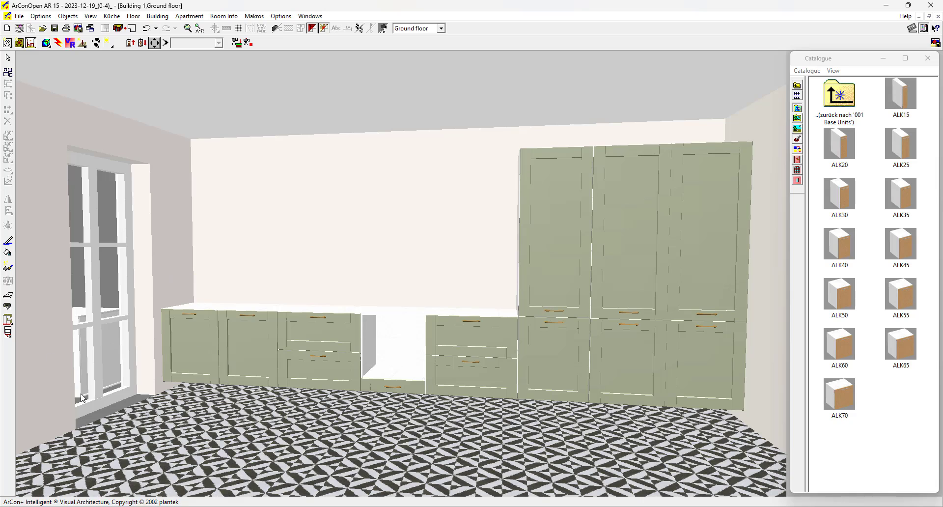
# - Switch to the floor plan in ArConIntelligentAR-Pro and move the base unit inside the room, against the wall between the two windows
pyautogui.scroll(-3, 123, 294)
pyautogui.moveTo(123, 294); pyautogui.dragTo(201, 270, button='middle')
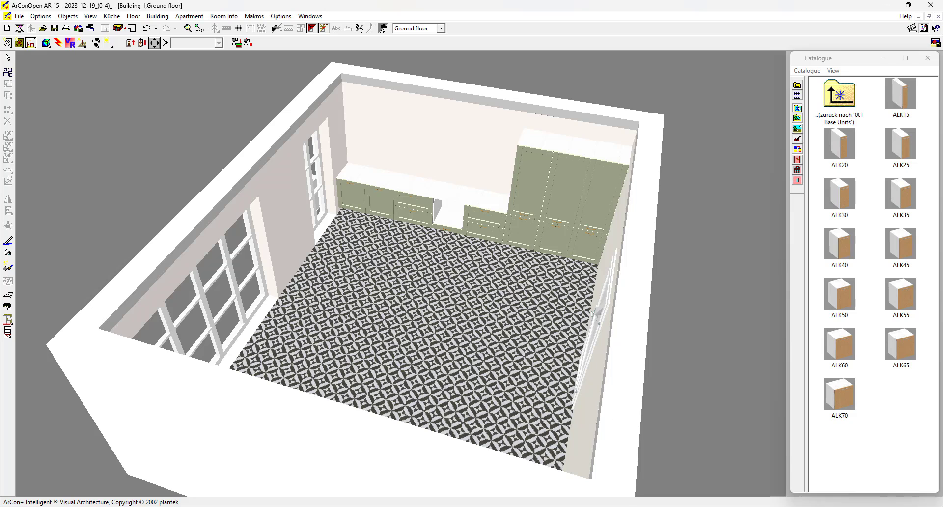
pyautogui.click(646, 495)
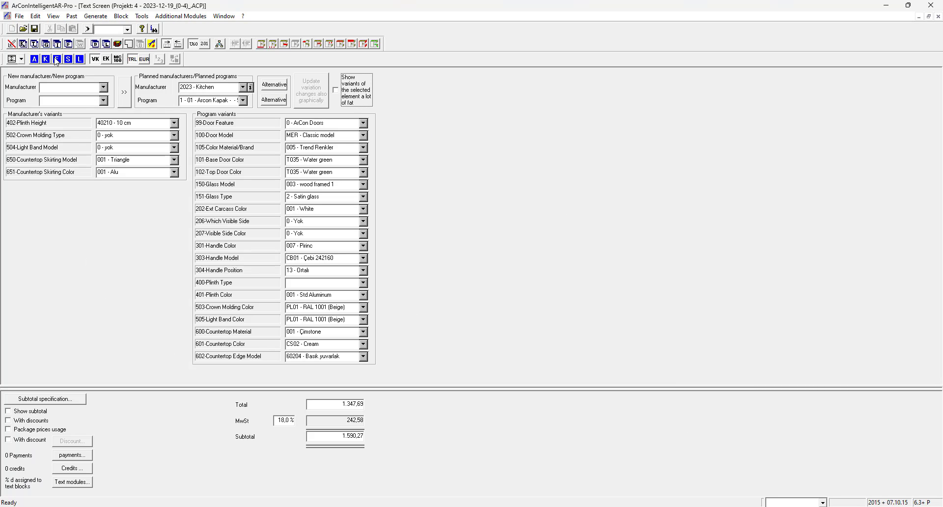
pyautogui.click(47, 46)
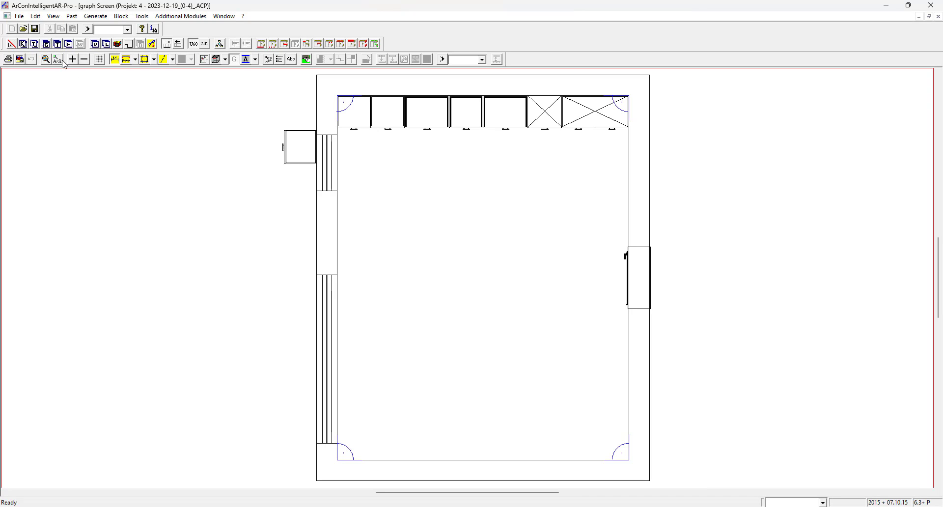
pyautogui.click(292, 146)
pyautogui.moveTo(291, 146); pyautogui.dragTo(350, 204)
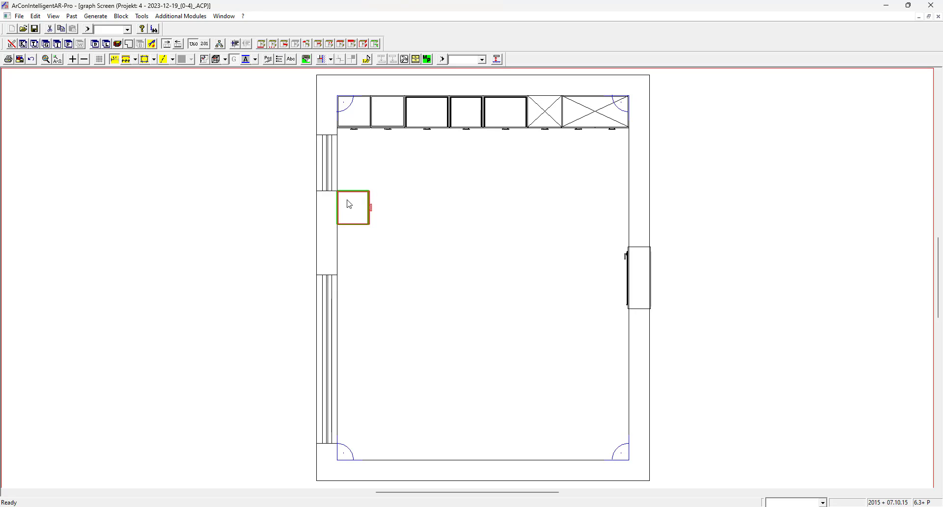
# - Shift the base unit numerically in direction 4, away from the smaller window
pyautogui.click(367, 60)
pyautogui.doubleClick(467, 299)
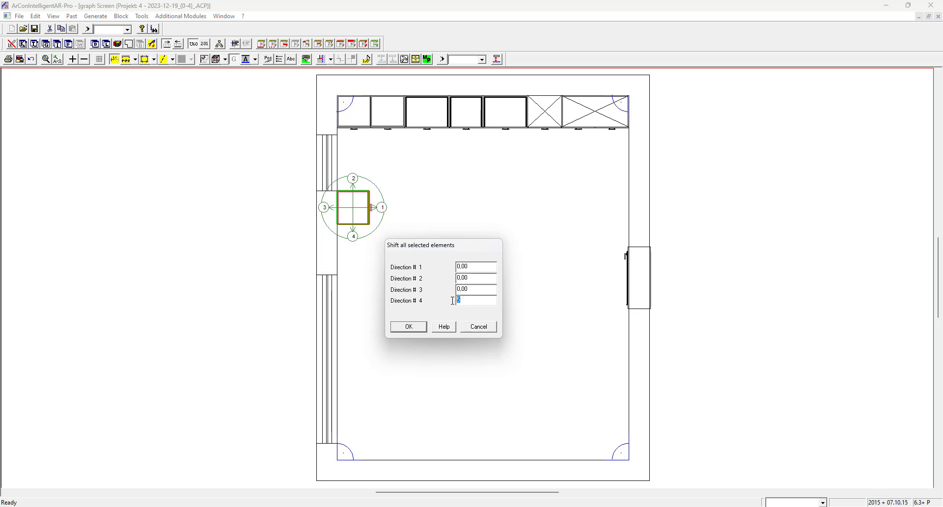
pyautogui.click(408, 328)
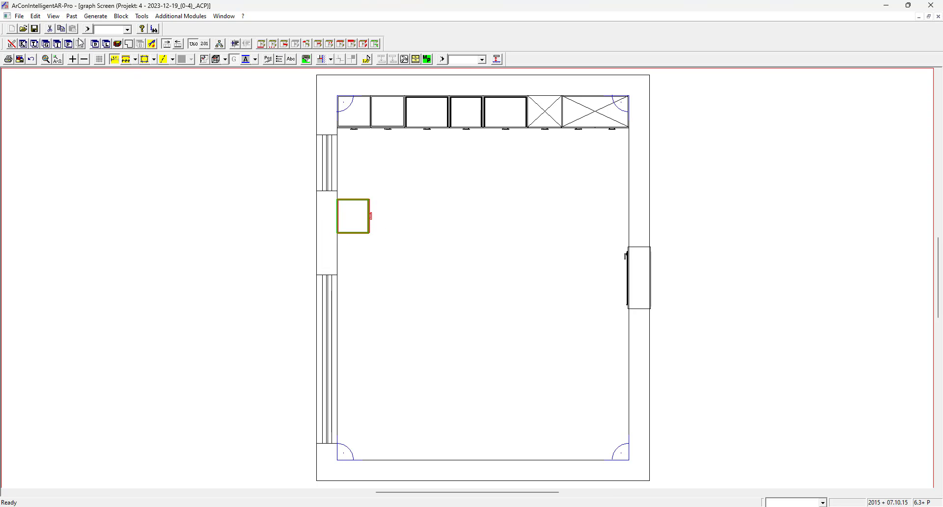
# - Duplicate the base unit along the window wall and delete the two dimension lines through the units
pyautogui.click(94, 44)
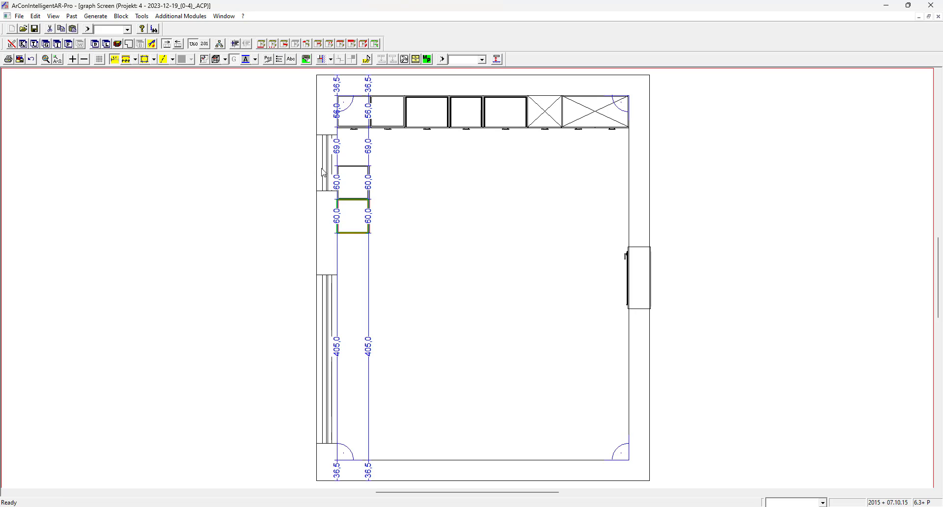
pyautogui.rightClick(370, 157)
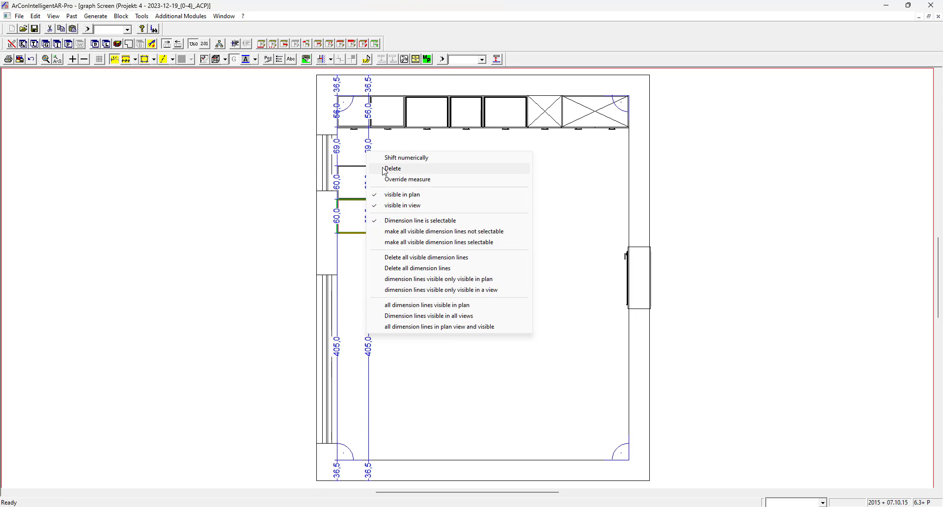
pyautogui.click(386, 167)
pyautogui.rightClick(340, 149)
pyautogui.click(354, 158)
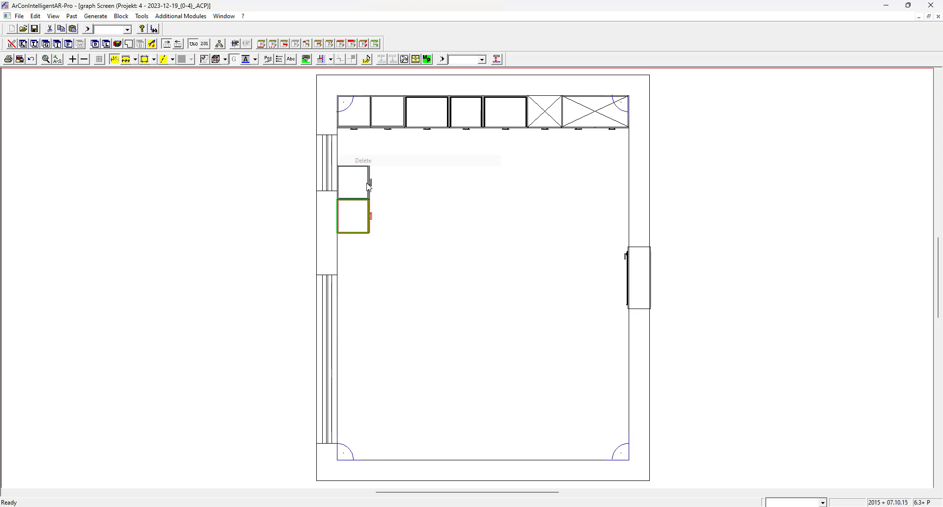
# - Move the duplicate to the first base unit's other side, toward the larger window, and create an elevation view of that wall
pyautogui.moveTo(367, 182); pyautogui.dragTo(369, 255)
pyautogui.click(363, 293)
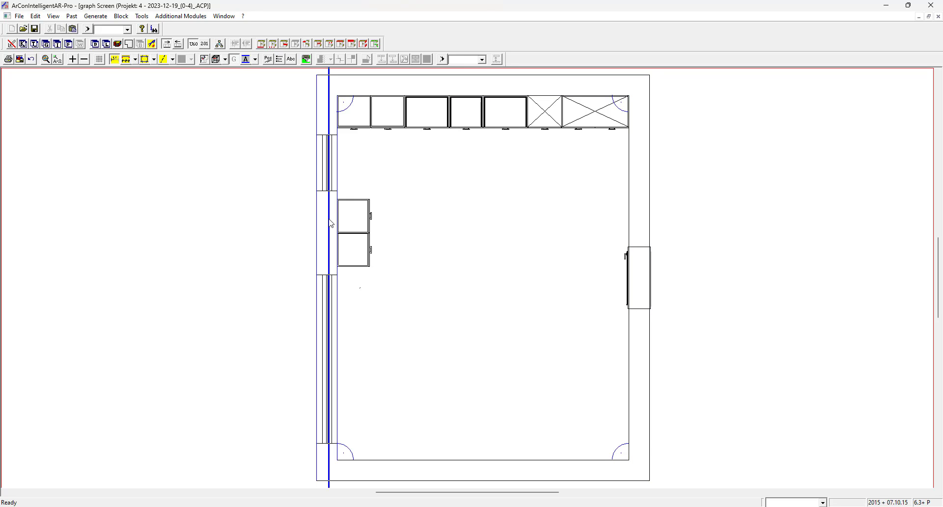
pyautogui.moveTo(332, 223); pyautogui.dragTo(388, 232)
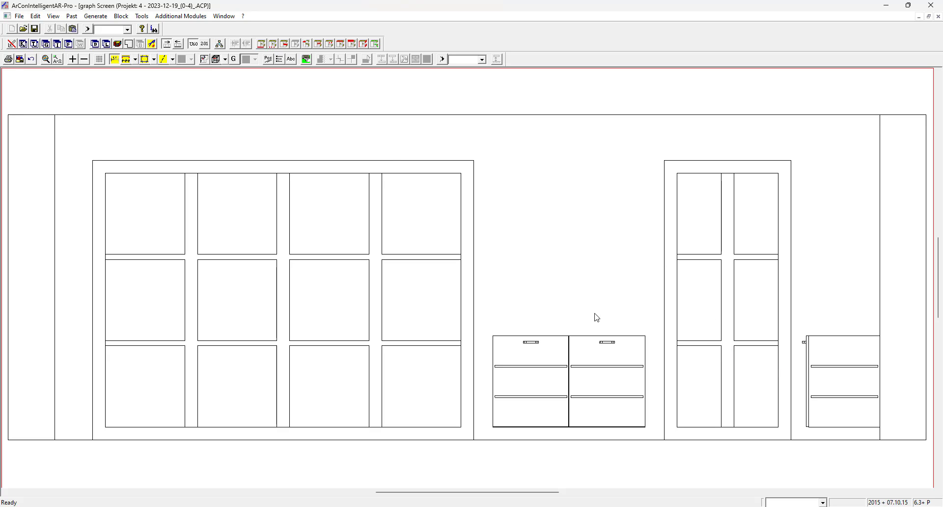
pyautogui.click(234, 61)
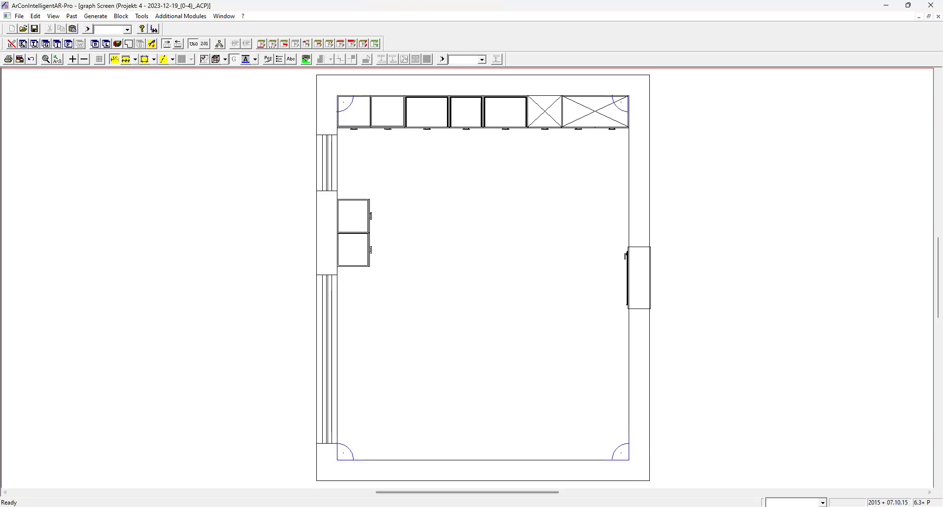
# - Switch to ArConOpen and insert a BDK2K60134C glass cabinet from the H134 tall units next to the two base units
pyautogui.moveTo(625, 506)
pyautogui.click(584, 479)
pyautogui.doubleClick(835, 106)
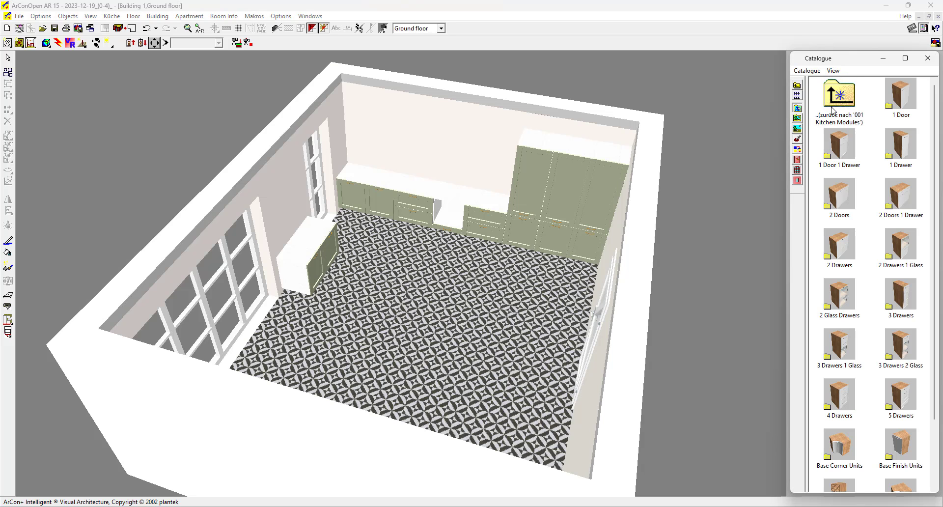
pyautogui.doubleClick(836, 107)
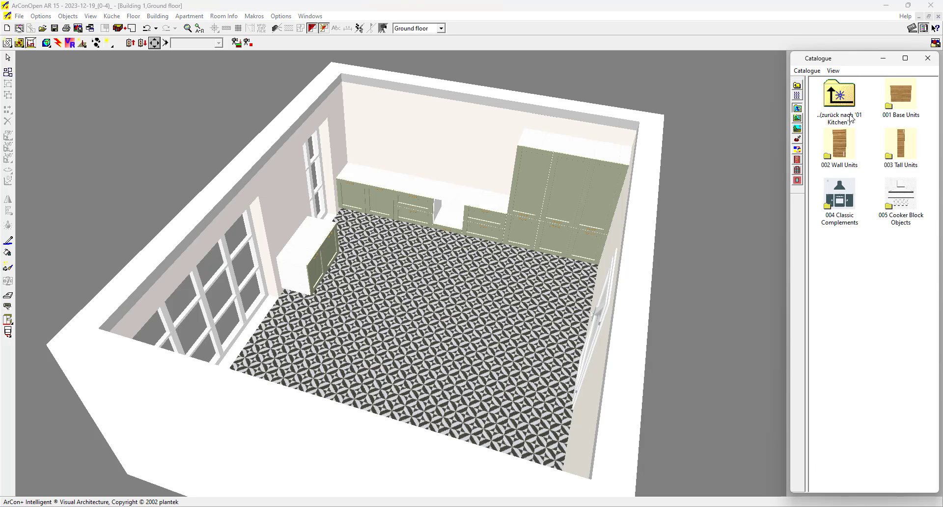
pyautogui.doubleClick(888, 156)
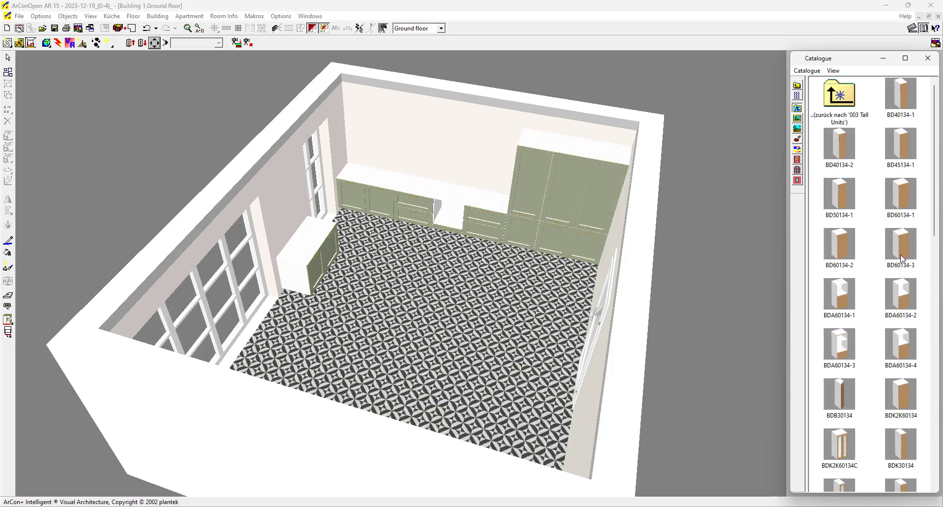
pyautogui.scroll(-1, 871, 340)
pyautogui.doubleClick(845, 370)
pyautogui.click(852, 364)
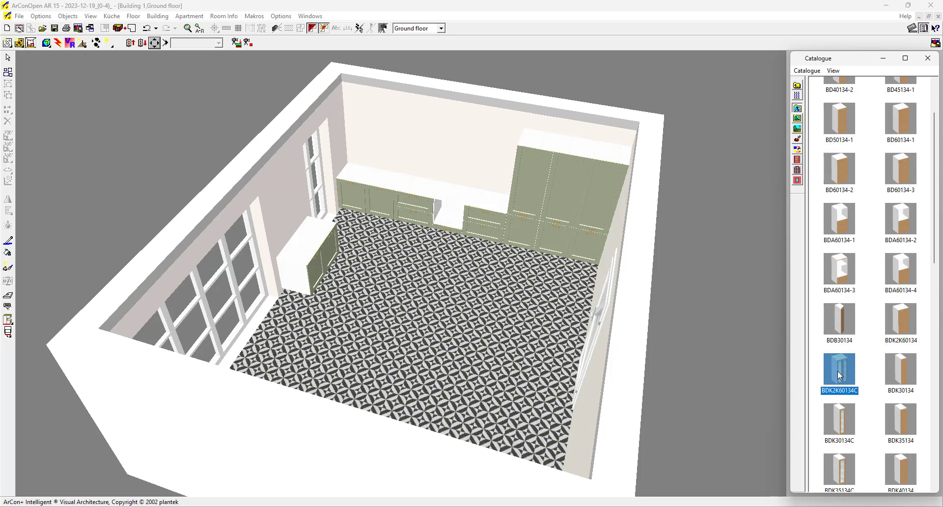
pyautogui.moveTo(839, 371); pyautogui.dragTo(343, 207)
# - Open the glass cabinet's planTEK properties and set its handle model to Z001 - Handle yok
pyautogui.doubleClick(328, 196)
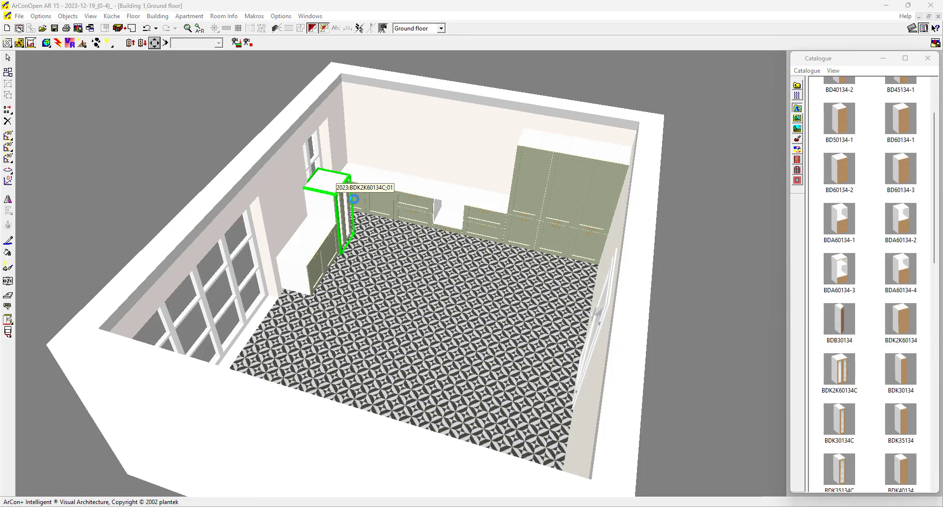
pyautogui.doubleClick(466, 101)
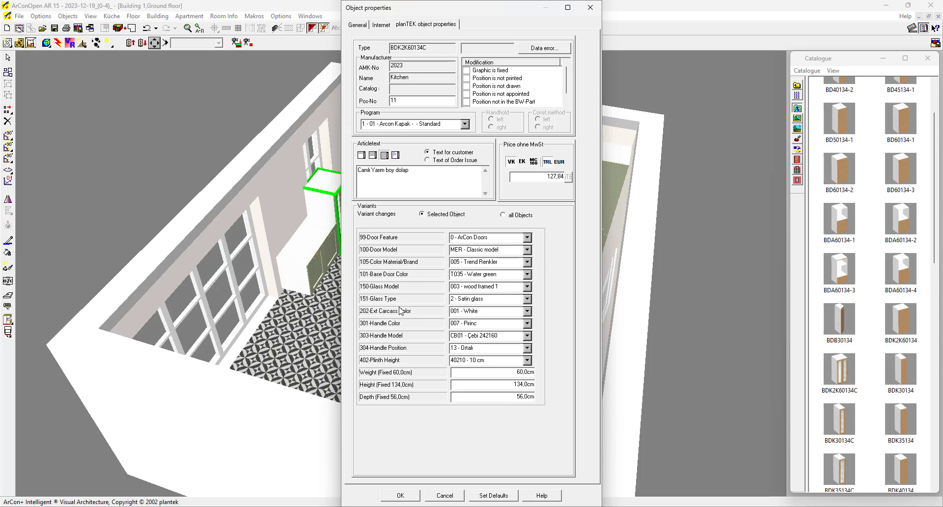
pyautogui.click(527, 336)
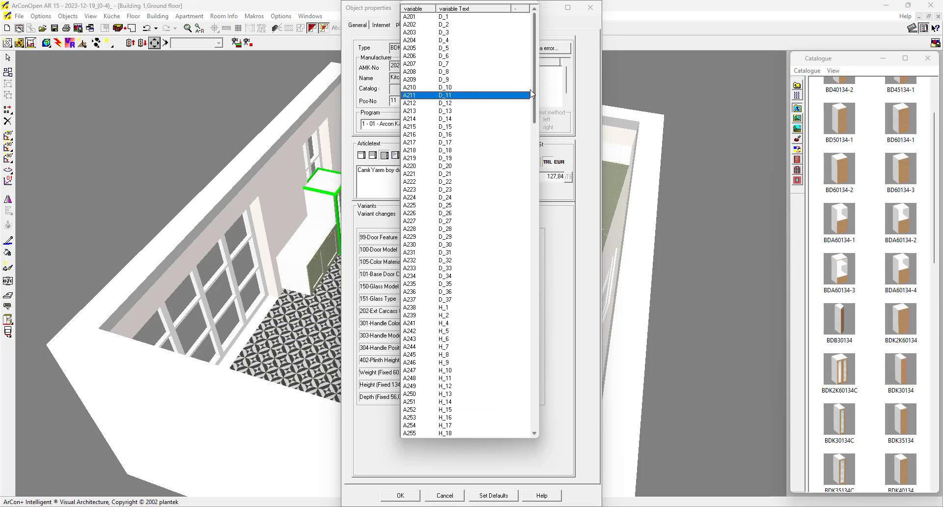
pyautogui.moveTo(535, 88); pyautogui.dragTo(534, 95)
pyautogui.scroll(-5, 536, 109)
pyautogui.moveTo(536, 153); pyautogui.dragTo(538, 428)
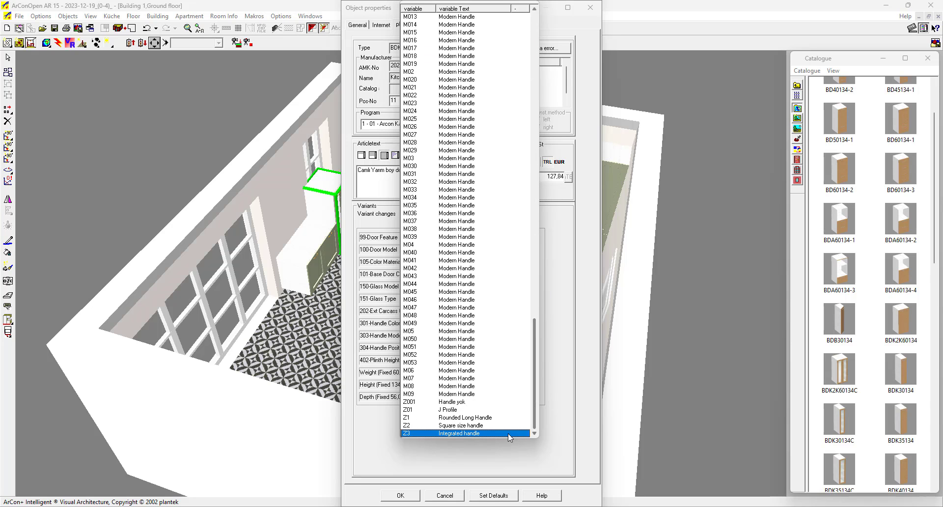
pyautogui.click(467, 404)
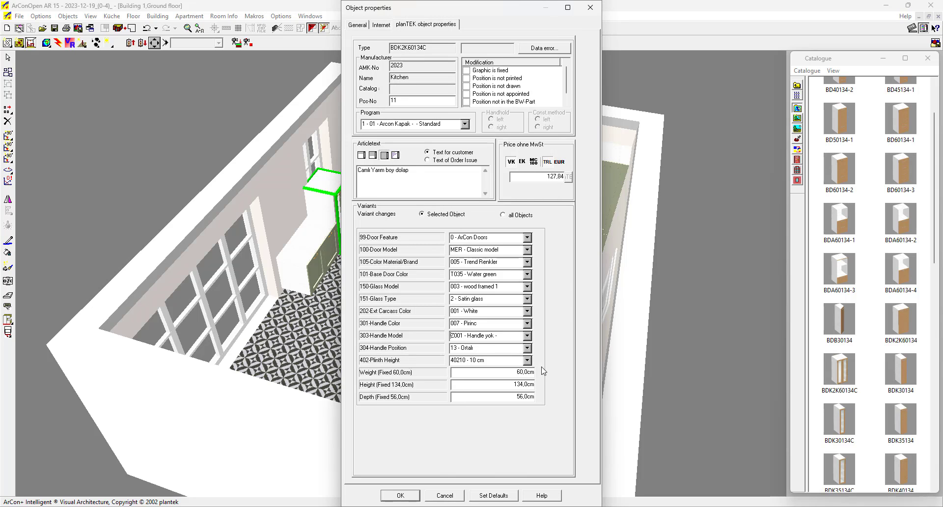
# - Set the glass cabinet's depth to 32 cm and apply the properties
pyautogui.doubleClick(509, 397)
pyautogui.write('32')
pyautogui.click(410, 497)
pyautogui.click(369, 316)
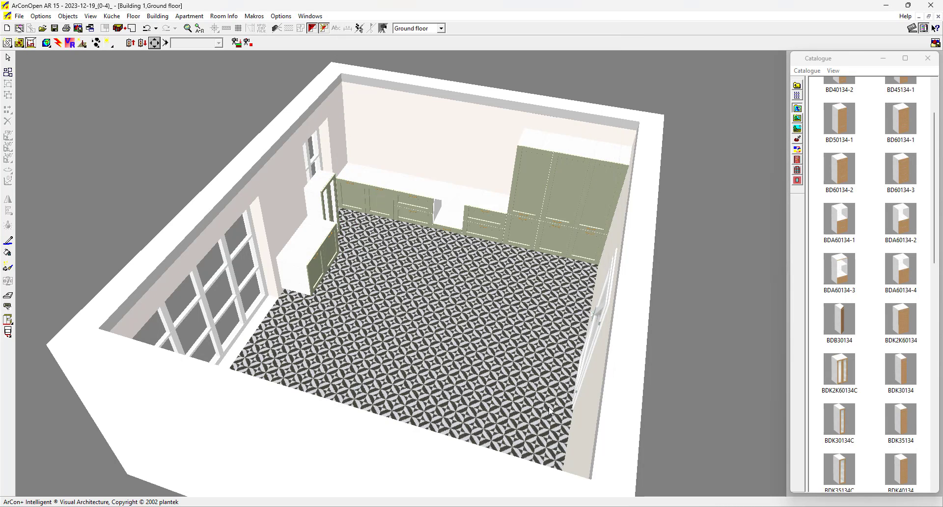
# - Switch to the window wall's elevation in ArConIntelligentAR-Pro and place the glass cabinet on top of the base unit nearest the smaller window
pyautogui.click(653, 484)
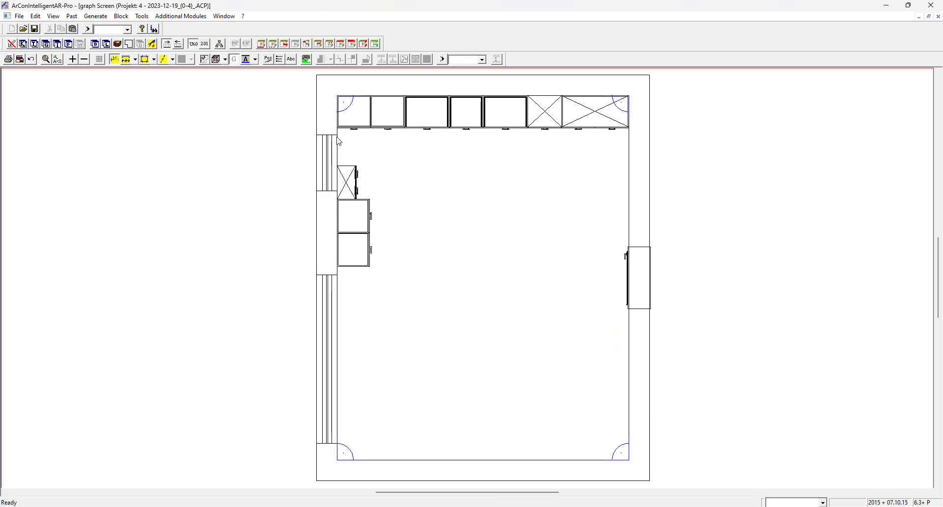
pyautogui.click(247, 58)
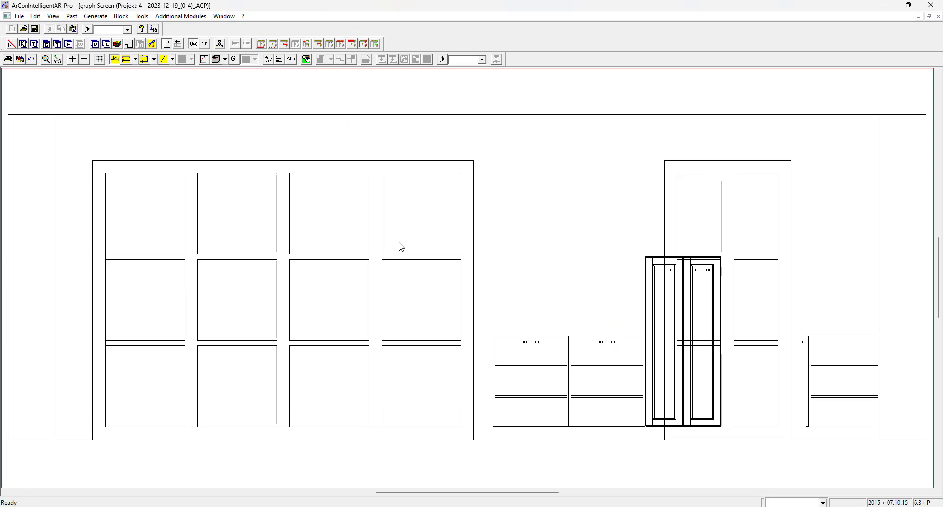
pyautogui.click(662, 289)
pyautogui.moveTo(661, 288); pyautogui.dragTo(610, 250)
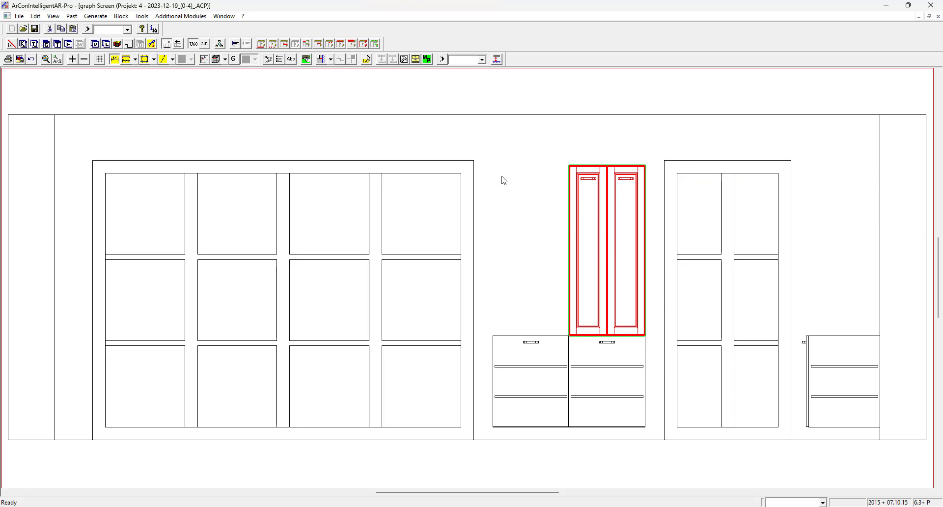
# - Shift the glass cabinet numerically upward in direction 2 to leave a gap above the base unit
pyautogui.click(381, 60)
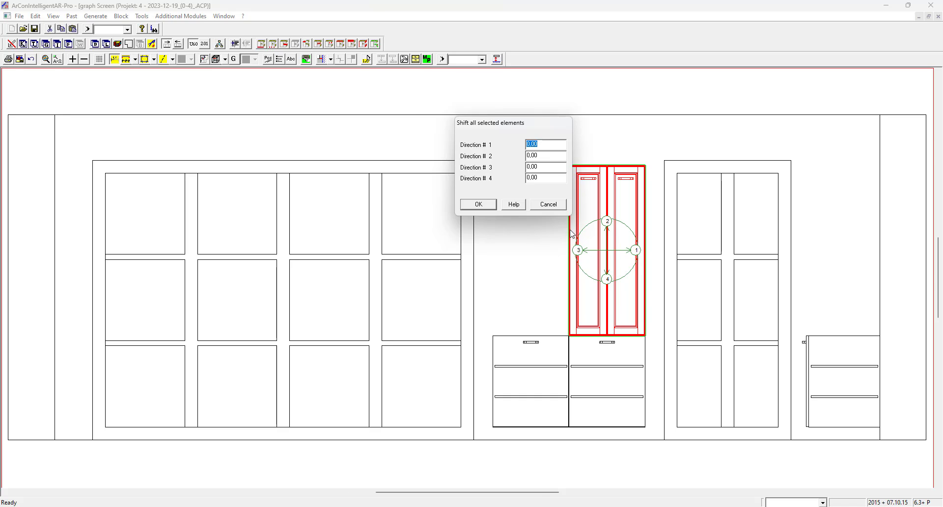
pyautogui.press('Tab')
pyautogui.click(487, 204)
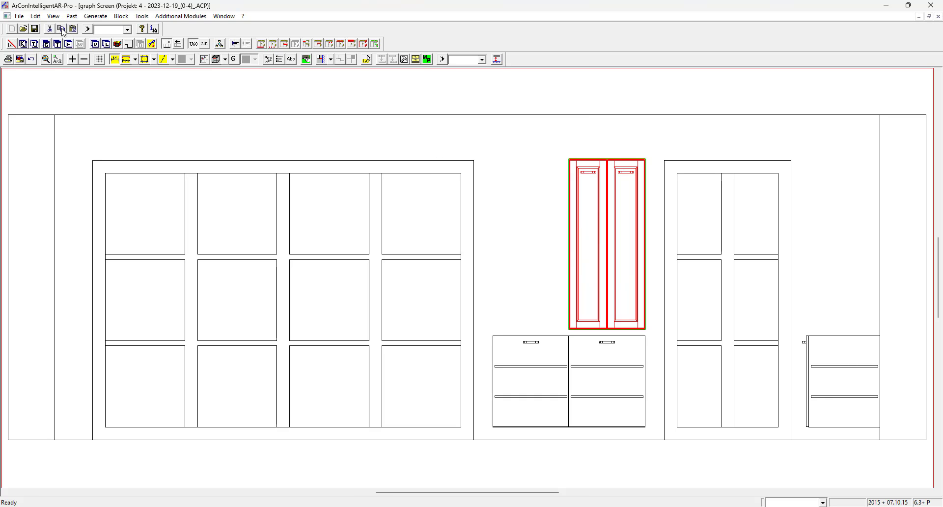
# - Duplicate the glass cabinet and place the copy beside it, above the other base unit
pyautogui.click(699, 263)
pyautogui.doubleClick(656, 185)
pyautogui.moveTo(608, 155); pyautogui.dragTo(508, 165)
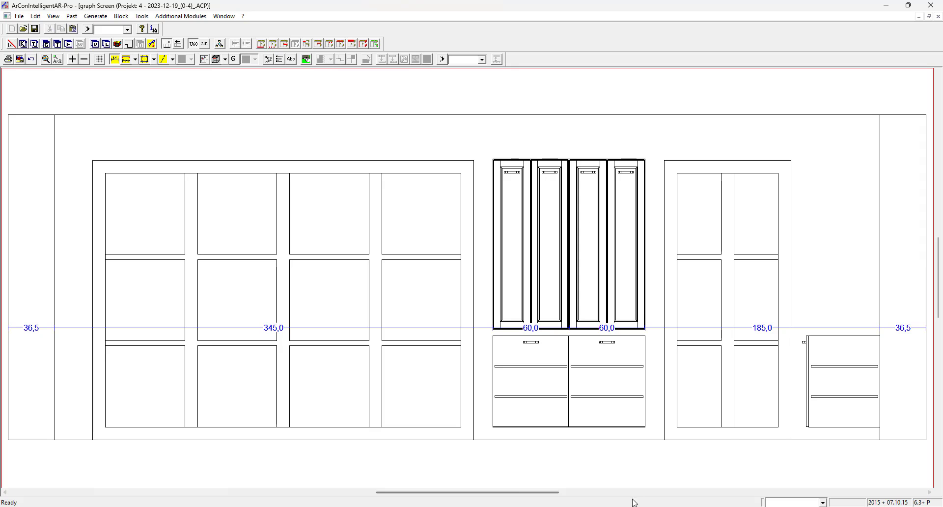
# - Switch to ArConOpen and inspect the glass cabinets and base units in the 3D view
pyautogui.click(569, 462)
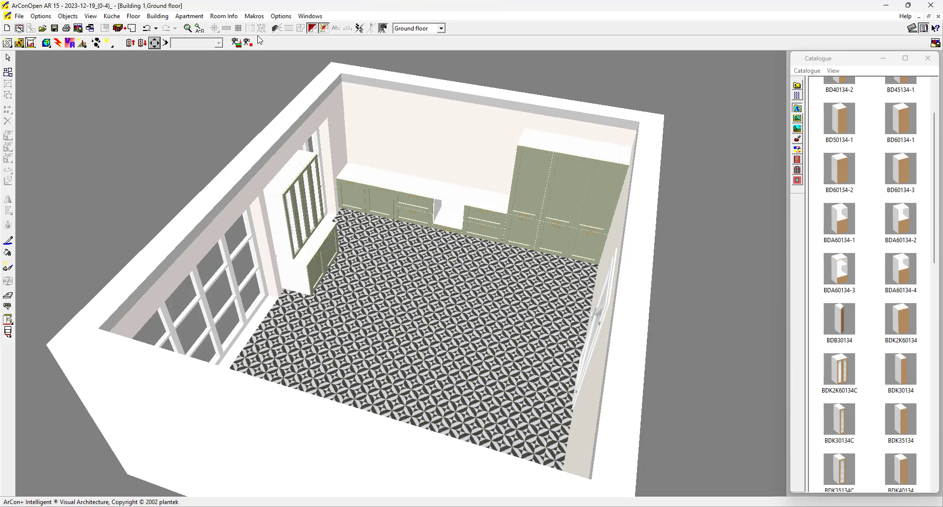
pyautogui.click(188, 28)
pyautogui.moveTo(259, 208); pyautogui.dragTo(375, 278)
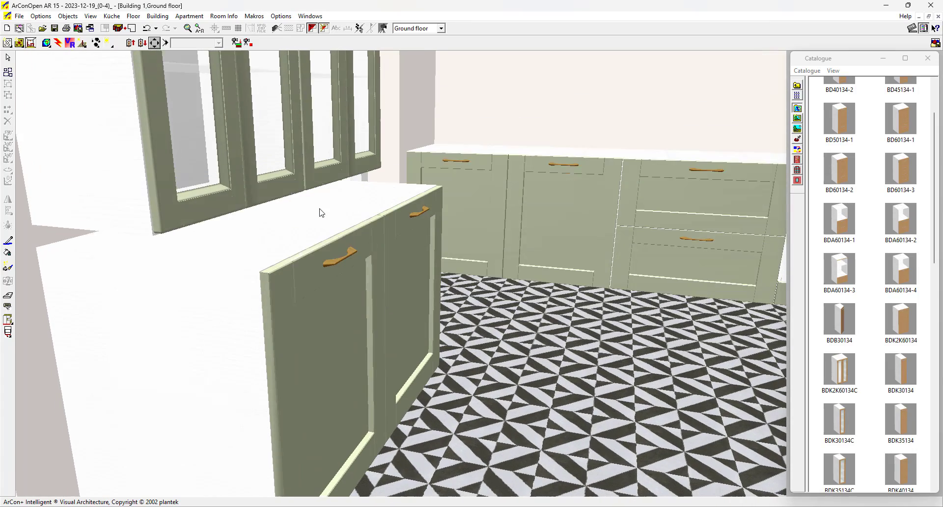
pyautogui.scroll(-5, 496, 224)
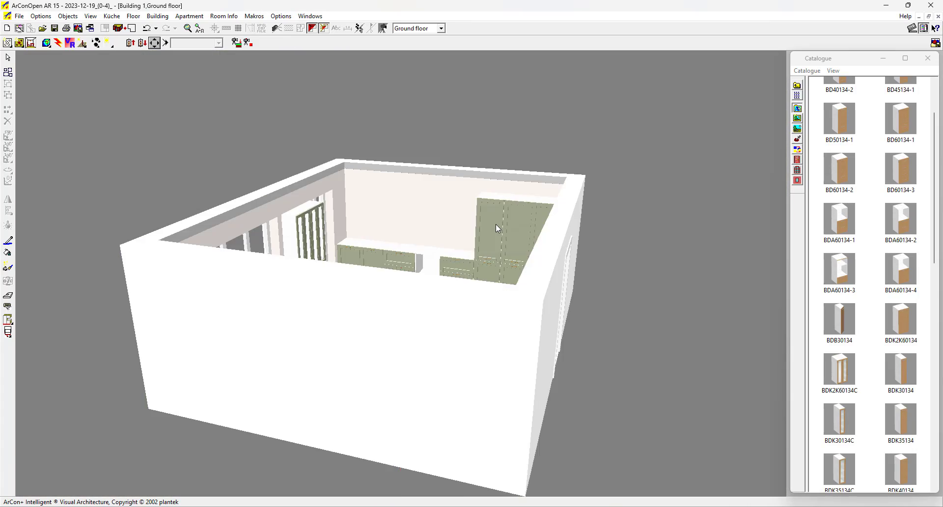
# - Find the two-drawer base units in the catalogue's base units and place an AC80 unit in the kitchen
pyautogui.moveTo(496, 224); pyautogui.dragTo(489, 258, button='middle')
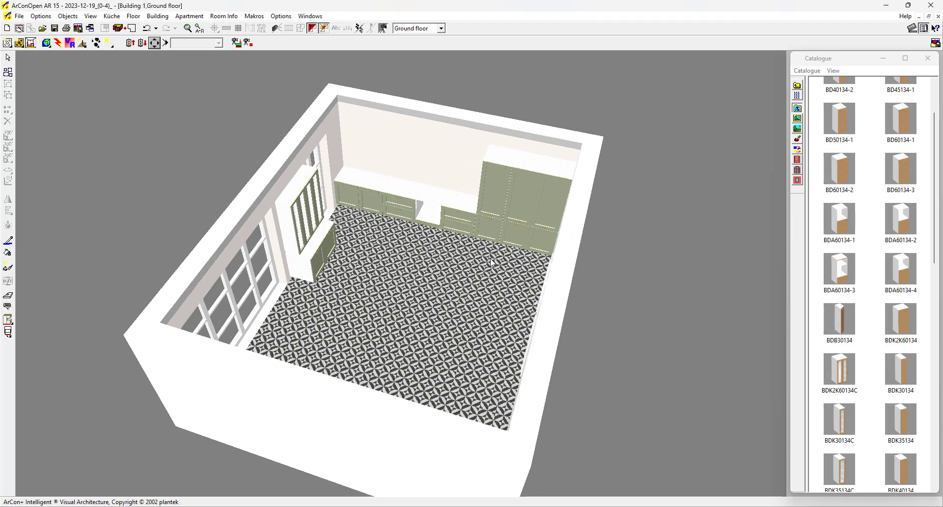
pyautogui.scroll(2, 892, 197)
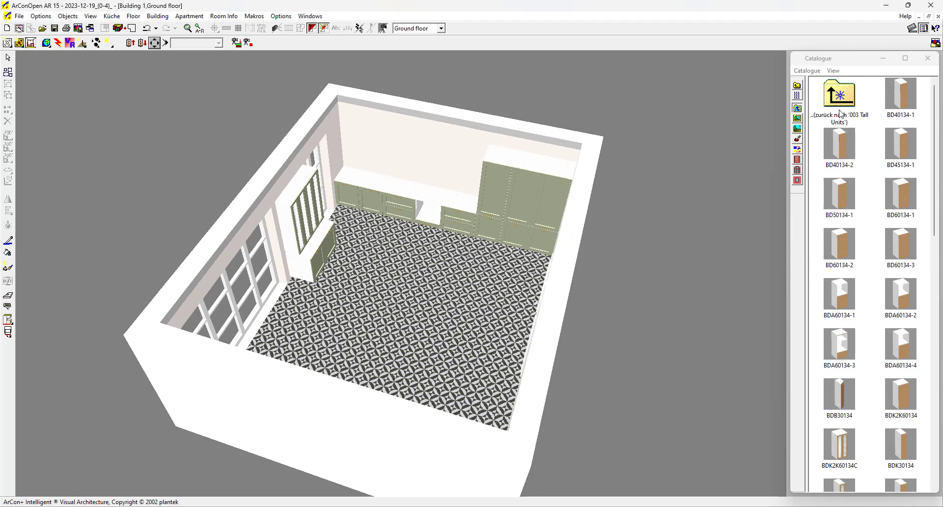
pyautogui.doubleClick(840, 98)
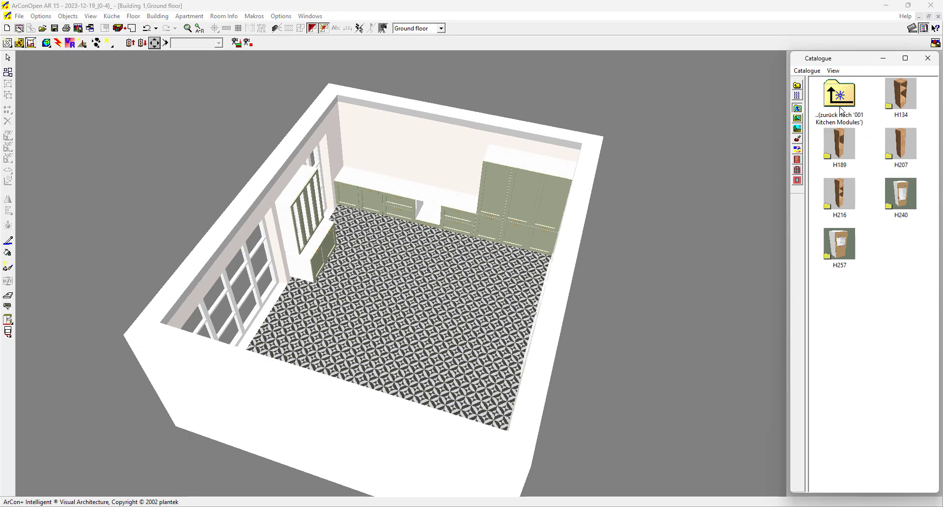
pyautogui.doubleClick(840, 109)
pyautogui.doubleClick(901, 96)
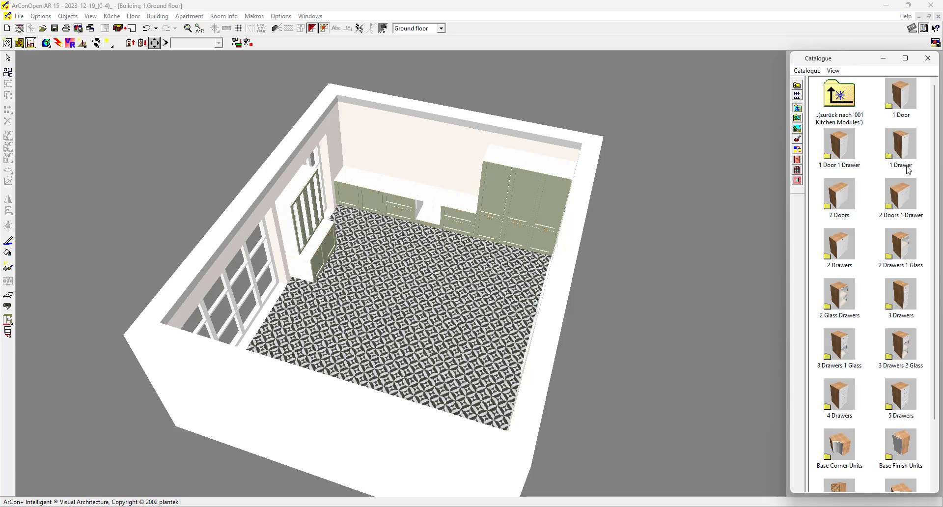
pyautogui.doubleClick(841, 246)
pyautogui.moveTo(851, 425); pyautogui.dragTo(513, 246)
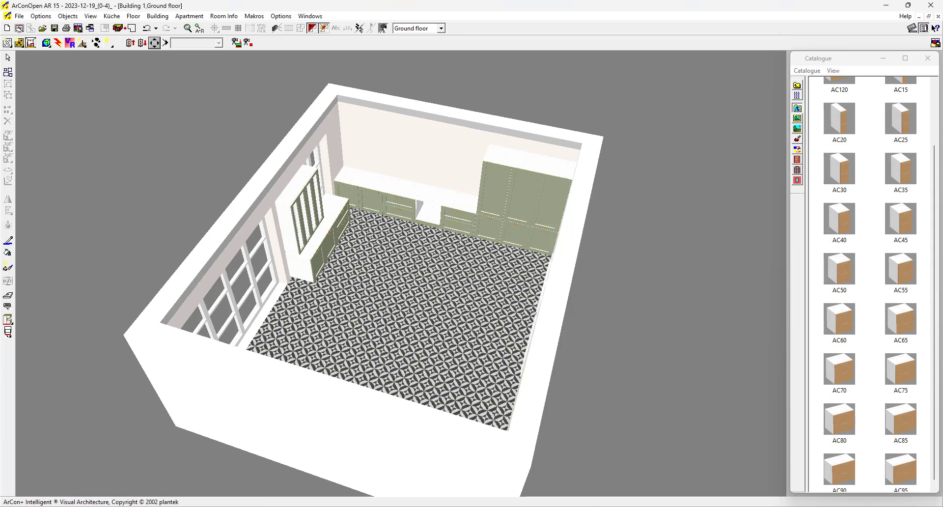
# - Switch to the floor plan in ArConIntelligentAR-Pro and move the AC80 unit directly in front of the back-wall units
pyautogui.click(664, 479)
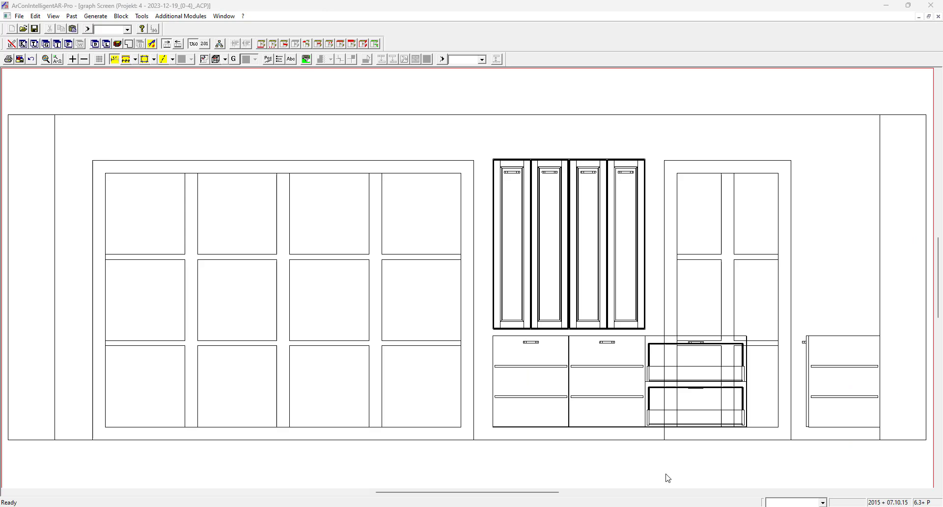
pyautogui.click(234, 61)
pyautogui.moveTo(364, 185); pyautogui.dragTo(540, 146)
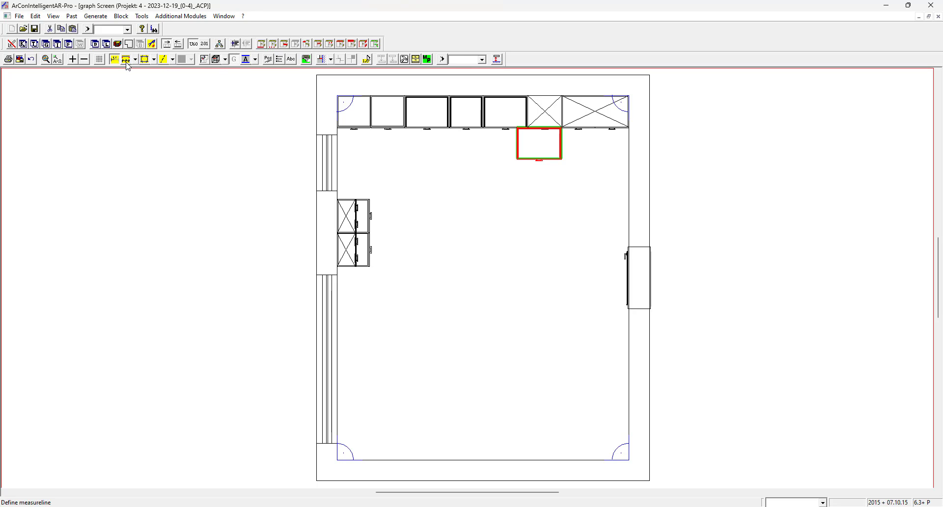
# - Add measure lines along the back wall, along the window-wall units' front, and between the back-wall unit fronts and the window-wall base units
pyautogui.click(371, 120)
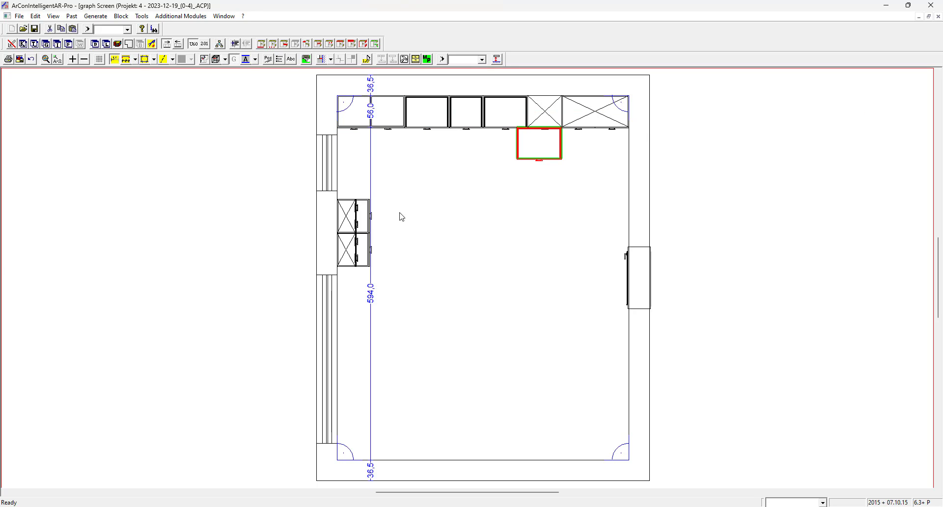
pyautogui.click(364, 127)
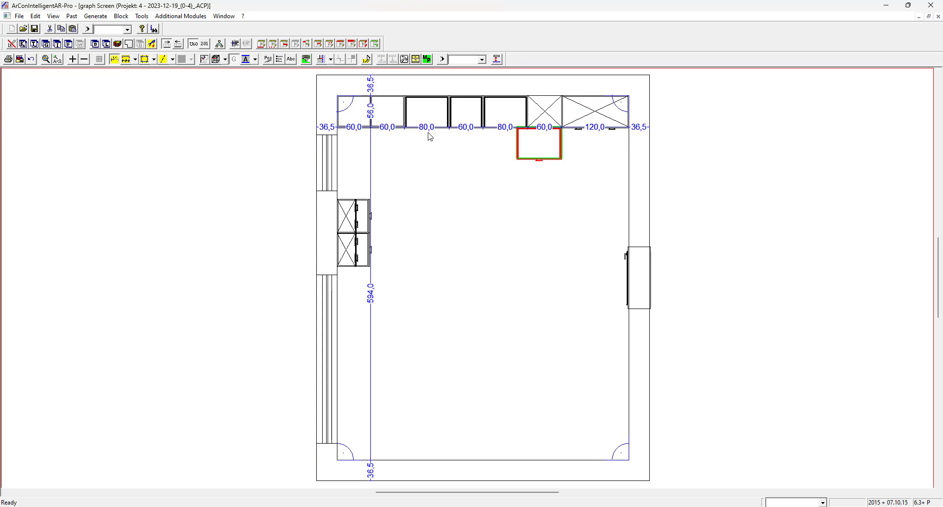
pyautogui.click(433, 88)
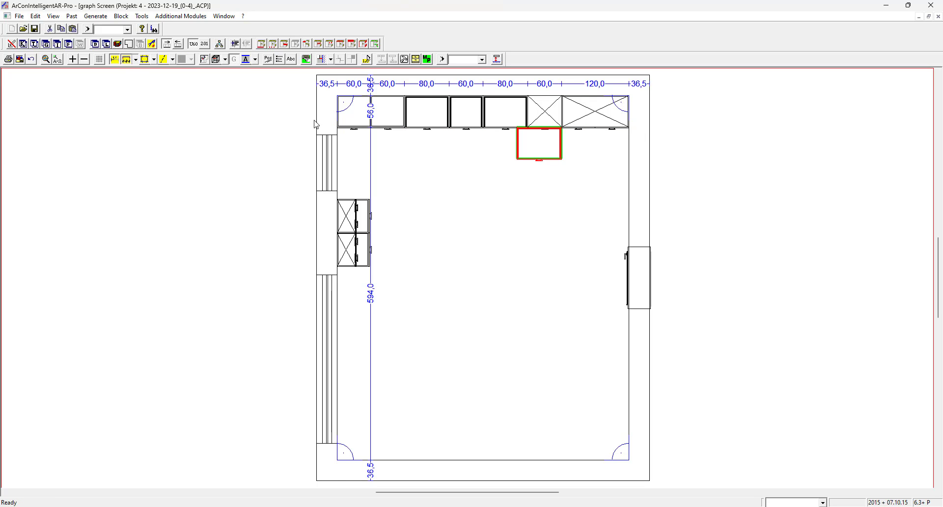
pyautogui.click(338, 200)
# - Shift the AC80 unit numerically in direction 4 to line up with the window-wall base units' near edge, and rotate it 180 degrees
pyautogui.click(367, 59)
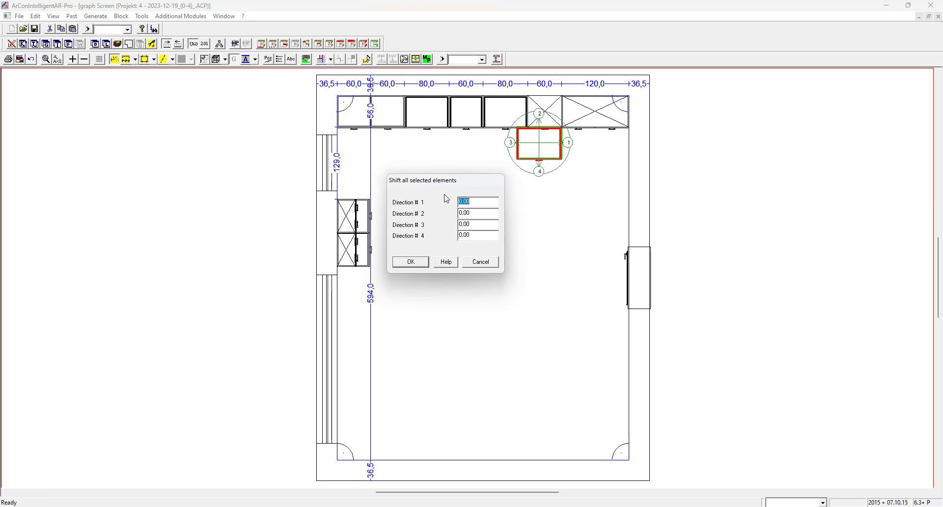
pyautogui.click(476, 236)
pyautogui.click(418, 263)
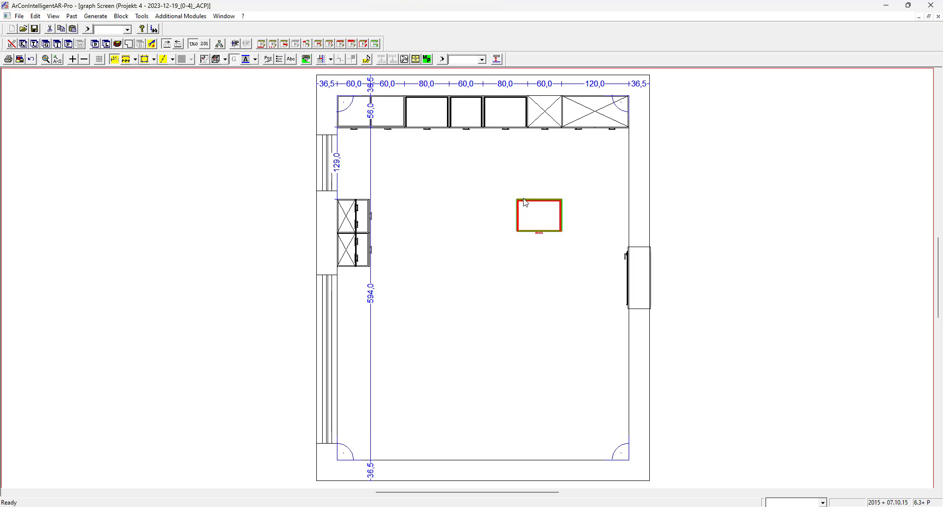
pyautogui.rightClick(540, 216)
pyautogui.moveTo(570, 150)
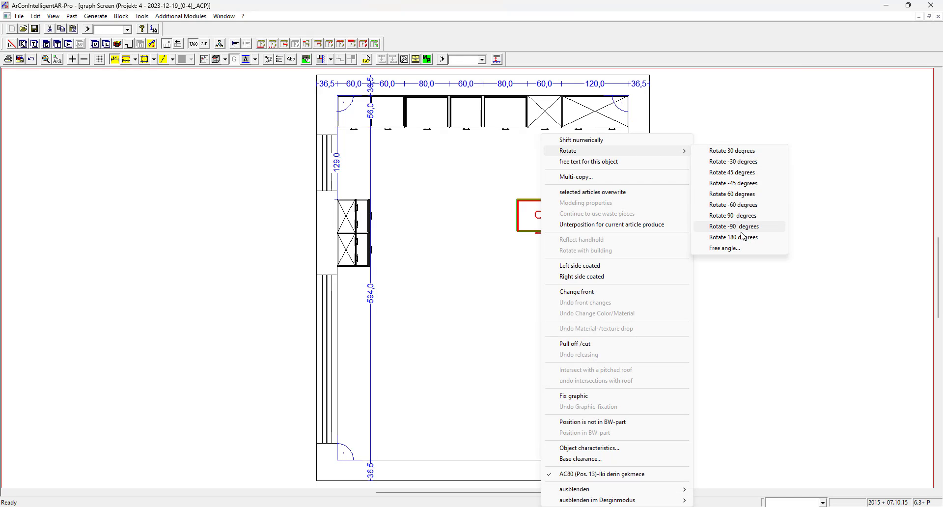
pyautogui.click(746, 239)
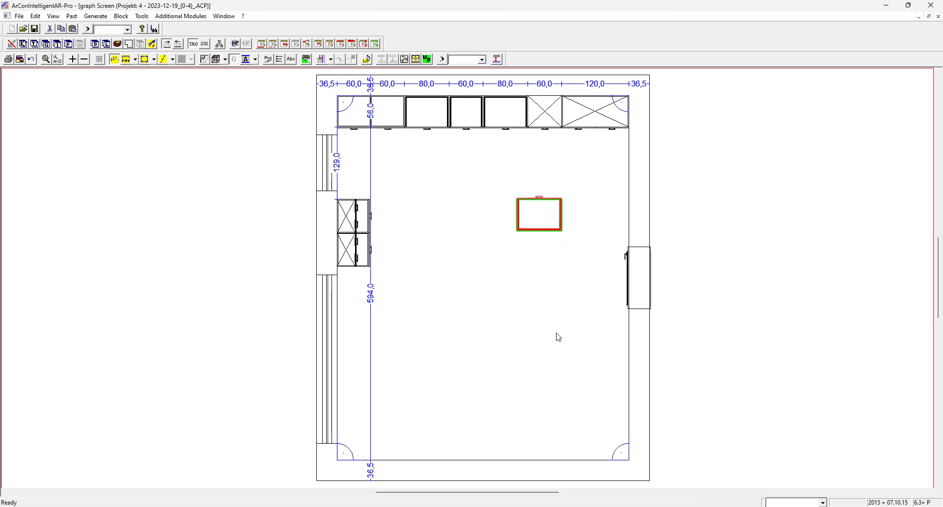
# - Switch to ArConOpen and attach an AC80E base unit beside the island's AC80 unit on the window side
pyautogui.click(588, 477)
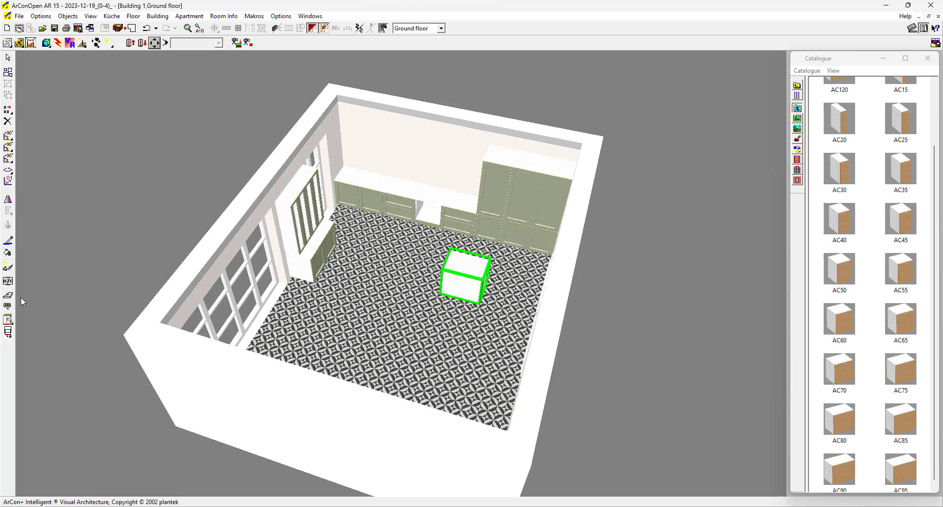
pyautogui.click(8, 319)
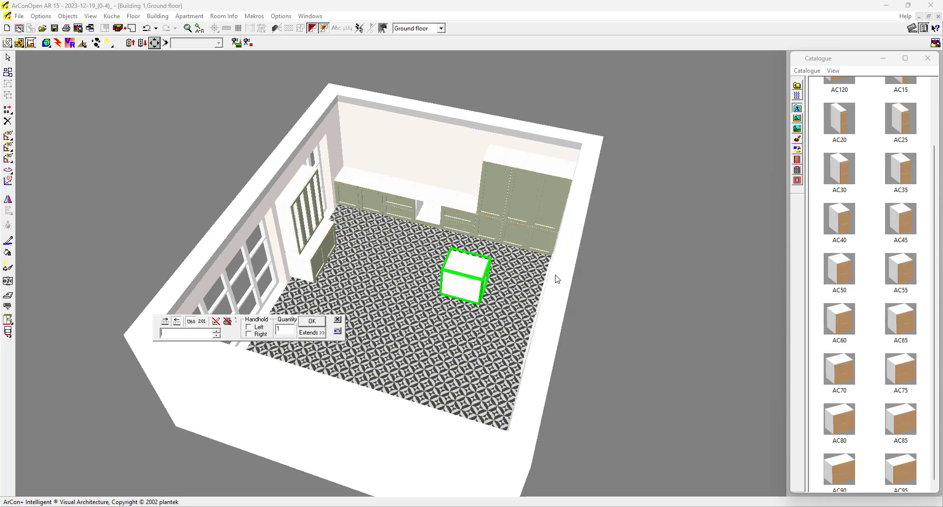
pyautogui.scroll(3, 839, 253)
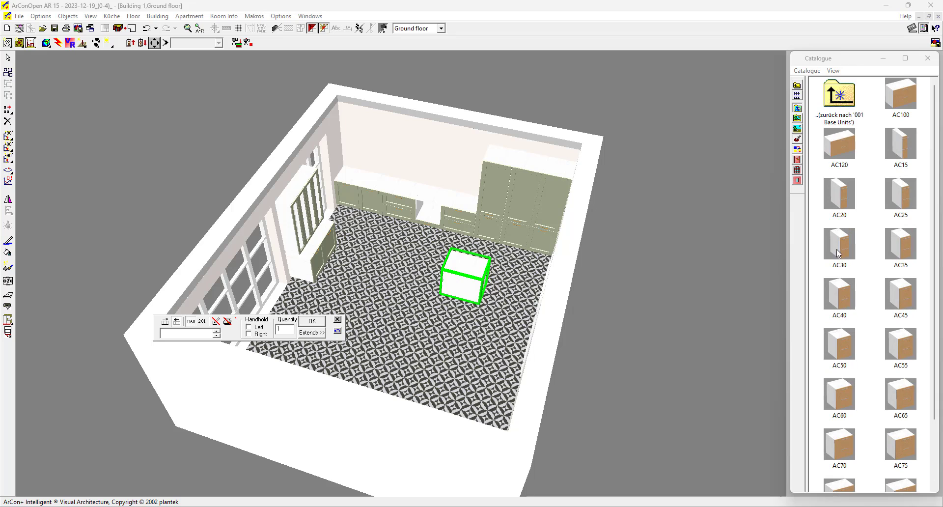
pyautogui.doubleClick(841, 103)
pyautogui.scroll(-3, 867, 373)
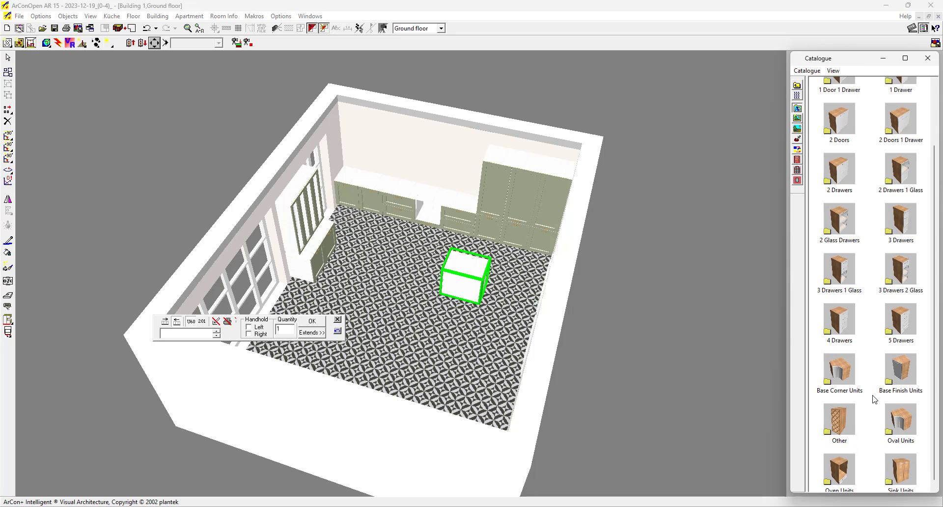
pyautogui.scroll(-1, 875, 399)
pyautogui.doubleClick(905, 467)
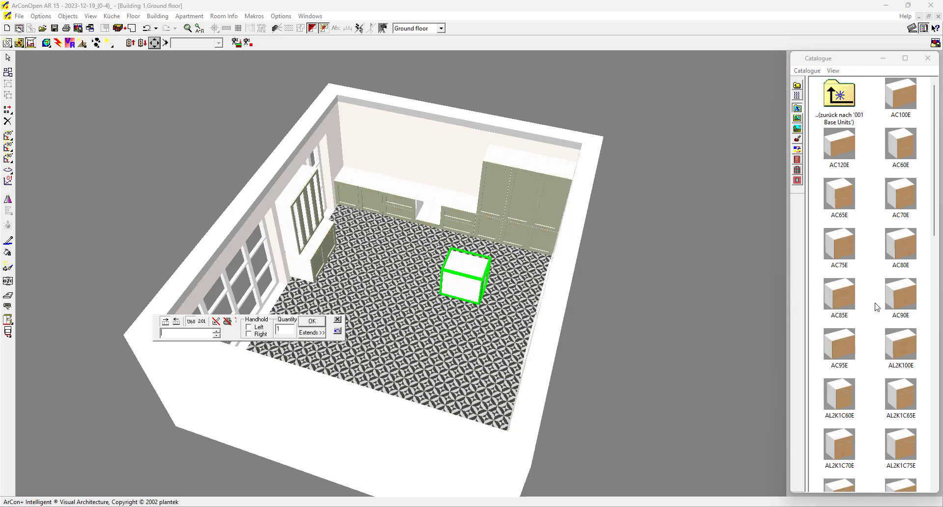
pyautogui.moveTo(902, 267); pyautogui.dragTo(452, 268)
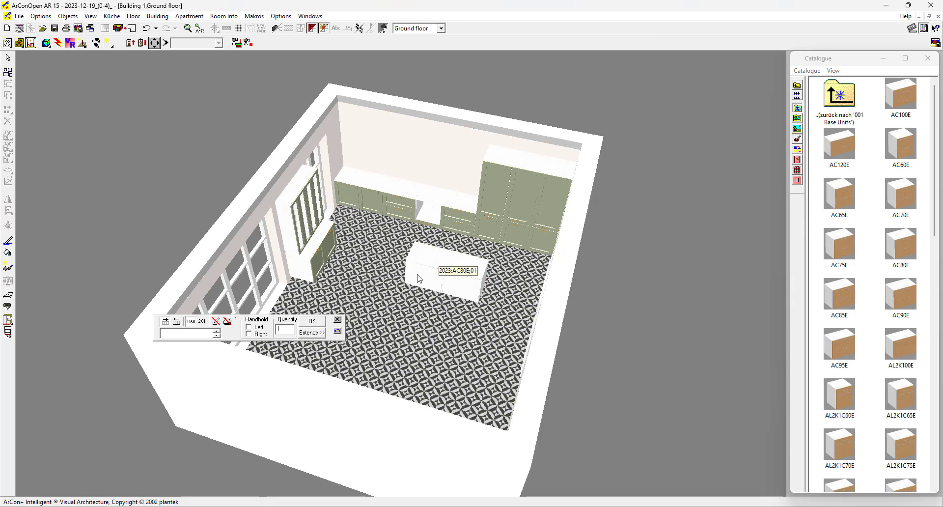
# - Attach a one-door ALK60 base unit beside the AC80E unit to extend the island
pyautogui.doubleClick(837, 119)
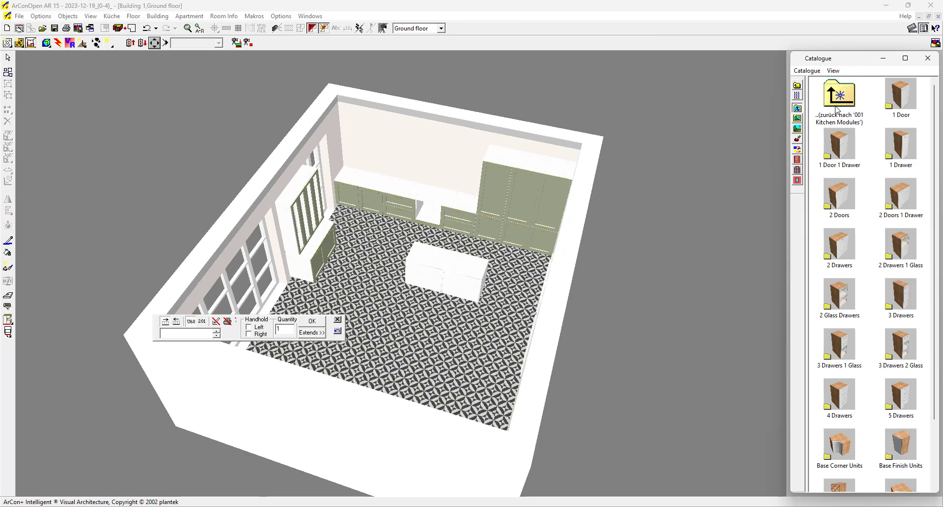
pyautogui.doubleClick(906, 104)
pyautogui.moveTo(852, 353); pyautogui.dragTo(695, 276)
pyautogui.click(532, 287)
pyautogui.click(391, 256)
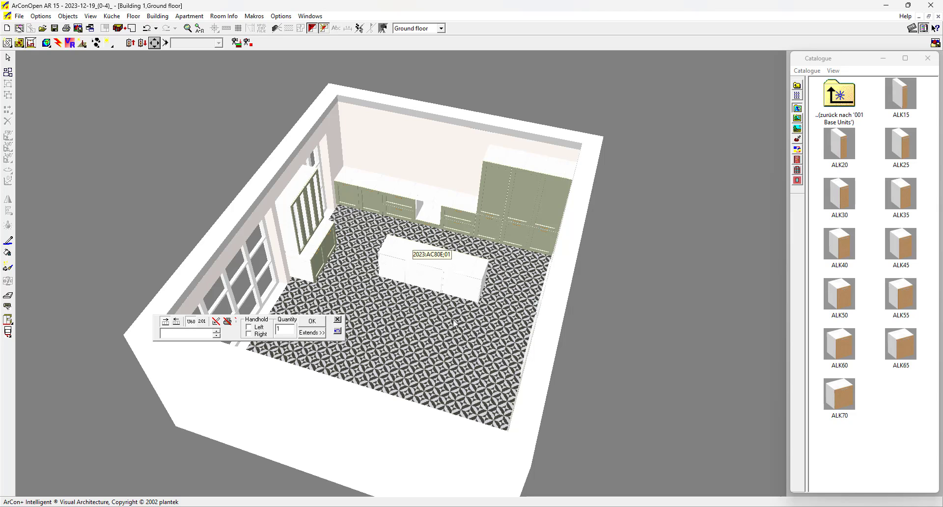
# - Inspect the island's drawer and door fronts and its rear side in the 3D view
pyautogui.click(188, 28)
pyautogui.moveTo(332, 212); pyautogui.dragTo(495, 358)
pyautogui.press('Right')
pyautogui.press('Right')
pyautogui.press('Right')
pyautogui.press('Right')
pyautogui.press('Right')
pyautogui.press('Right')
pyautogui.press('Right')
pyautogui.press('Right')
pyautogui.press('Right')
pyautogui.press('Right')
pyautogui.moveTo(495, 358); pyautogui.dragTo(494, 401, button='middle')
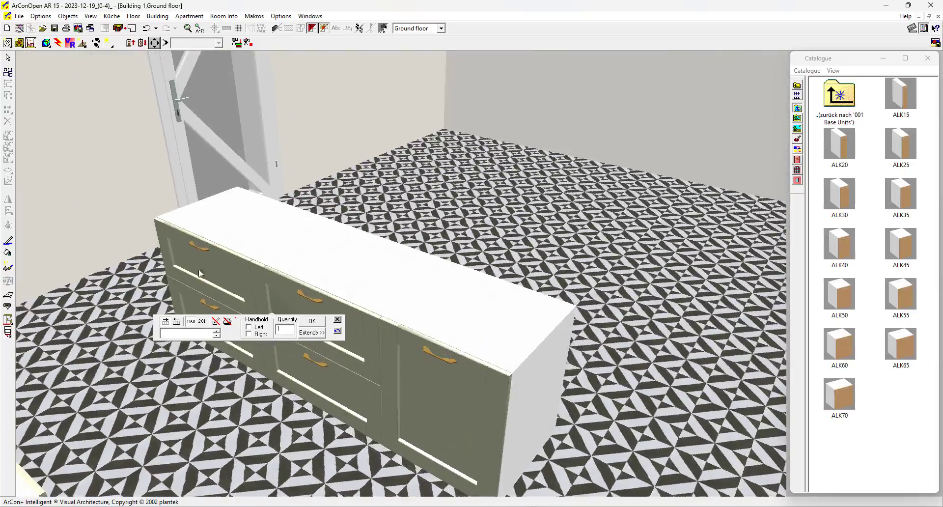
pyautogui.moveTo(498, 340); pyautogui.dragTo(540, 342, button='middle')
pyautogui.moveTo(539, 345); pyautogui.dragTo(502, 255)
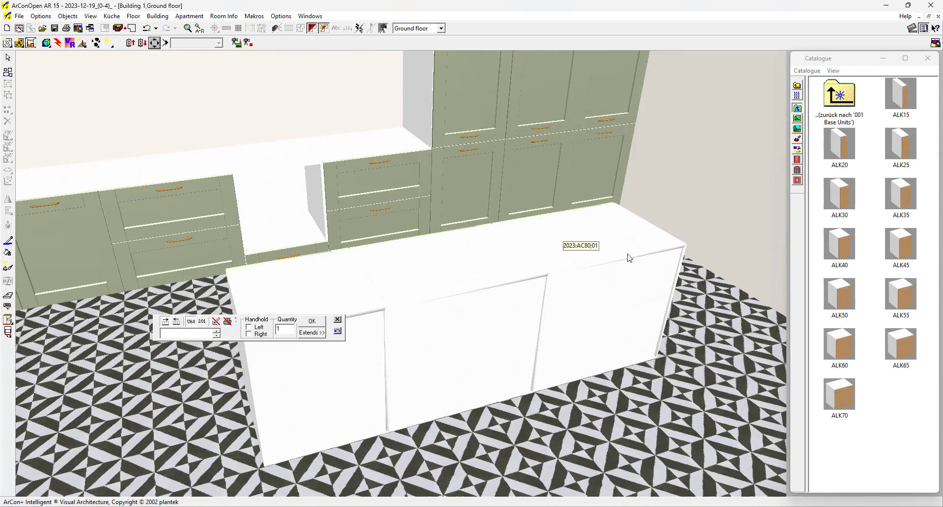
pyautogui.moveTo(626, 301); pyautogui.dragTo(569, 327)
pyautogui.scroll(-10, 543, 292)
pyautogui.moveTo(468, 228); pyautogui.dragTo(244, 97)
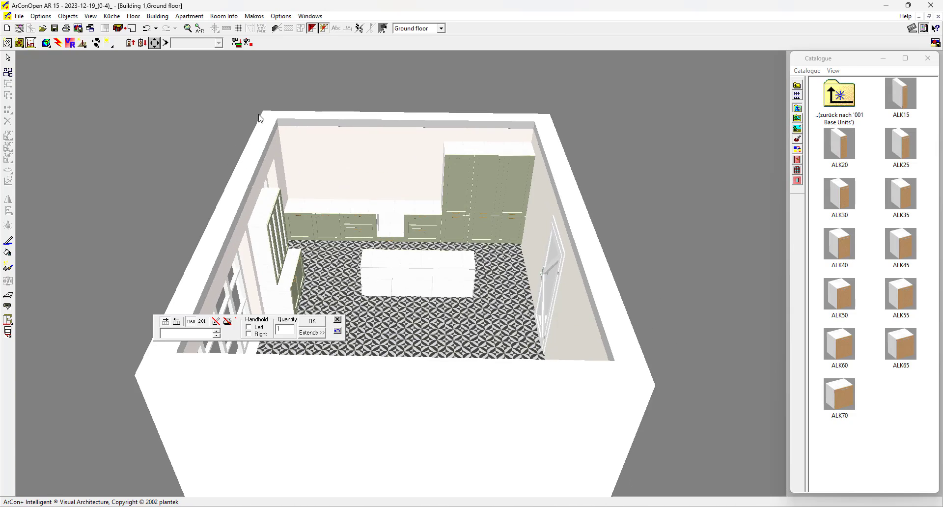
# - Find the AAKPK panel in the base unit catalogue and attach it next to the island's one-door unit
pyautogui.click(188, 27)
pyautogui.moveTo(299, 140); pyautogui.dragTo(510, 331)
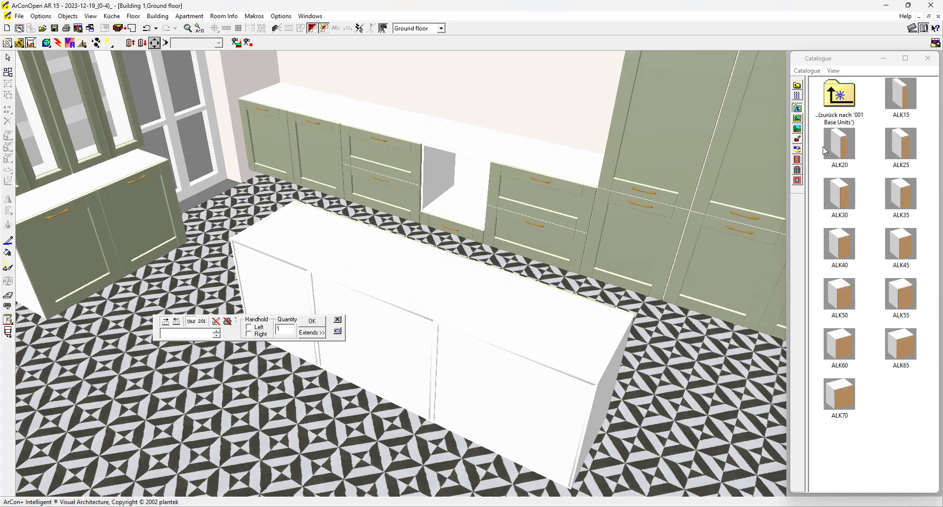
pyautogui.doubleClick(839, 94)
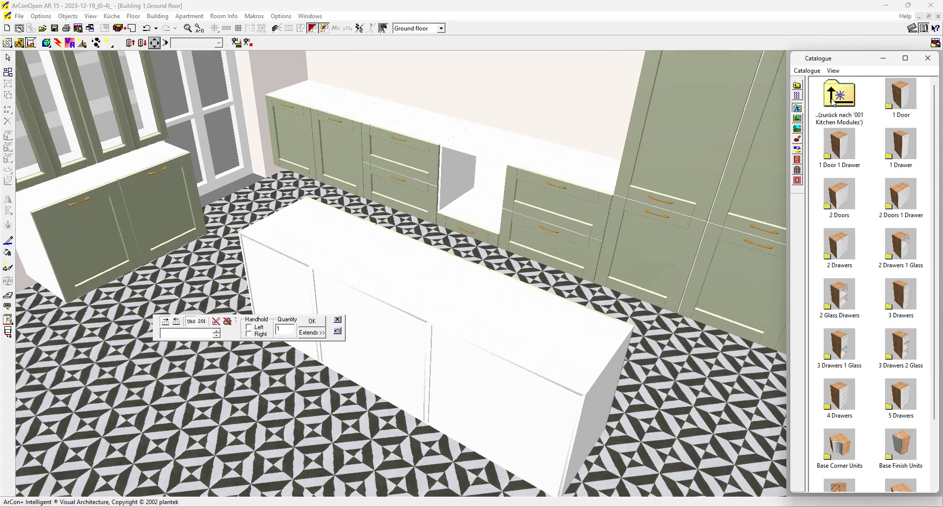
pyautogui.doubleClick(839, 93)
pyautogui.click(901, 94)
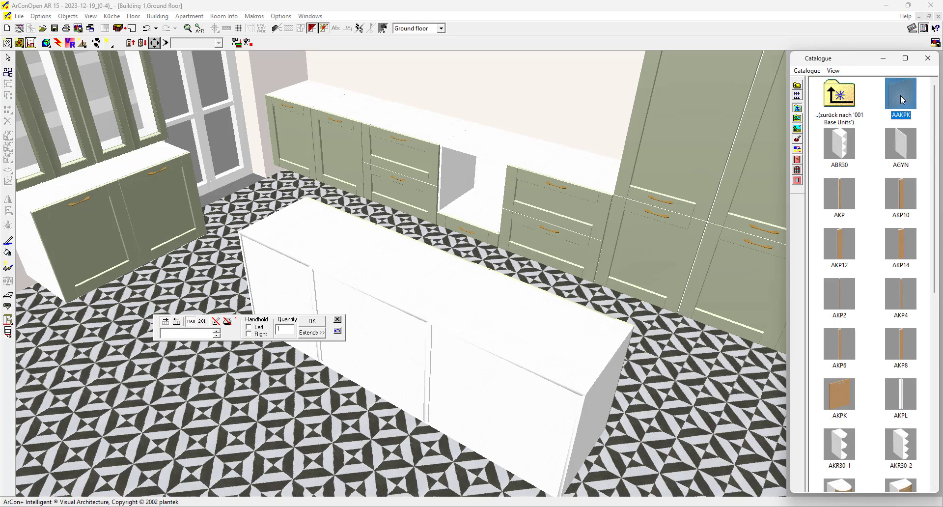
pyautogui.moveTo(901, 96); pyautogui.dragTo(681, 136)
pyautogui.click(527, 284)
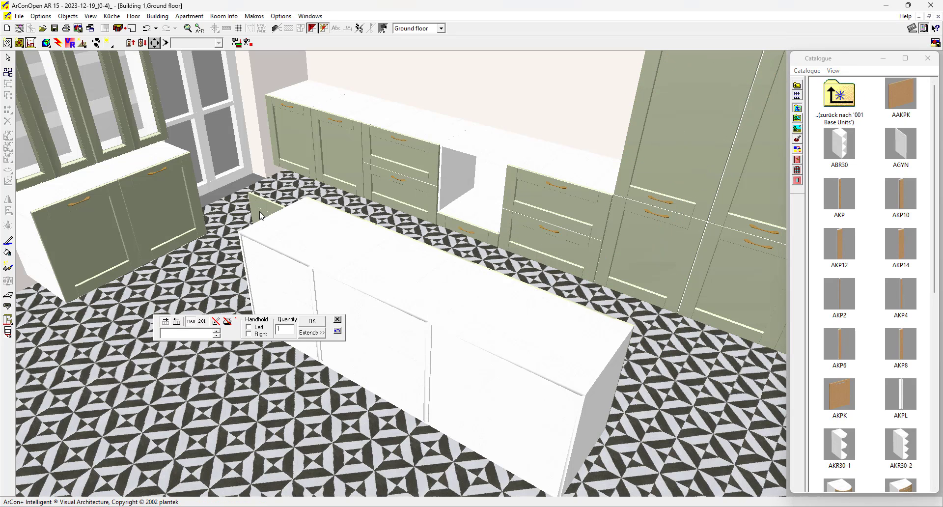
# - Switch to the floor plan in ArConIntelligentAR-Pro and move the AAKPK panel against the outer side of the island's AC80 unit
pyautogui.click(624, 506)
pyautogui.click(651, 485)
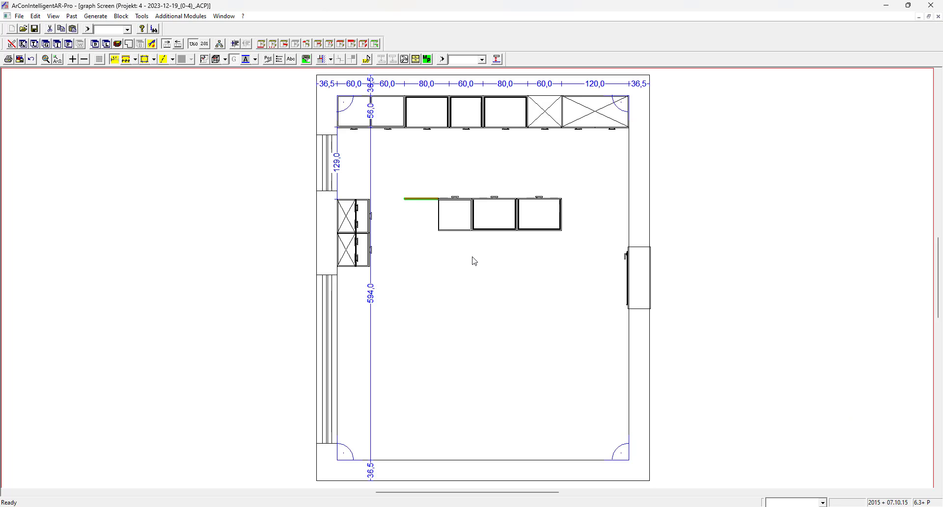
pyautogui.click(47, 61)
pyautogui.moveTo(373, 160); pyautogui.dragTo(603, 280)
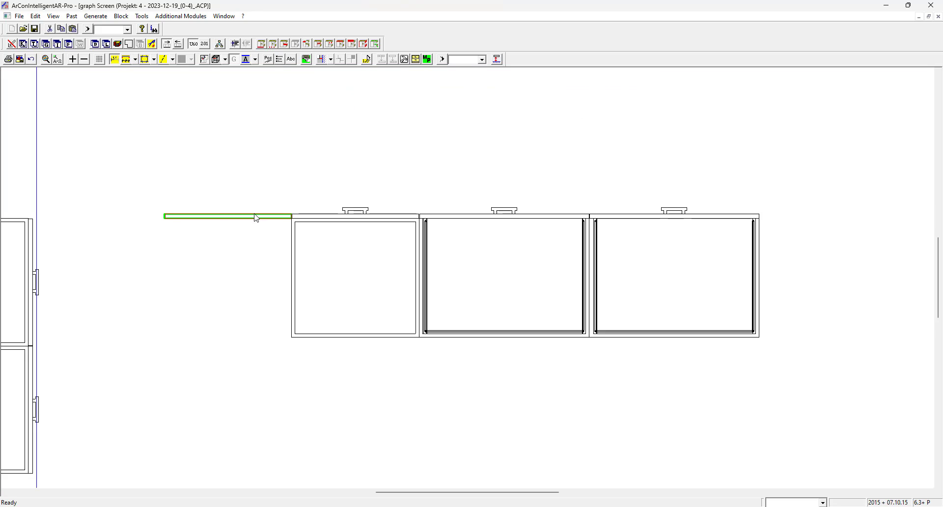
pyautogui.moveTo(255, 218); pyautogui.dragTo(798, 274)
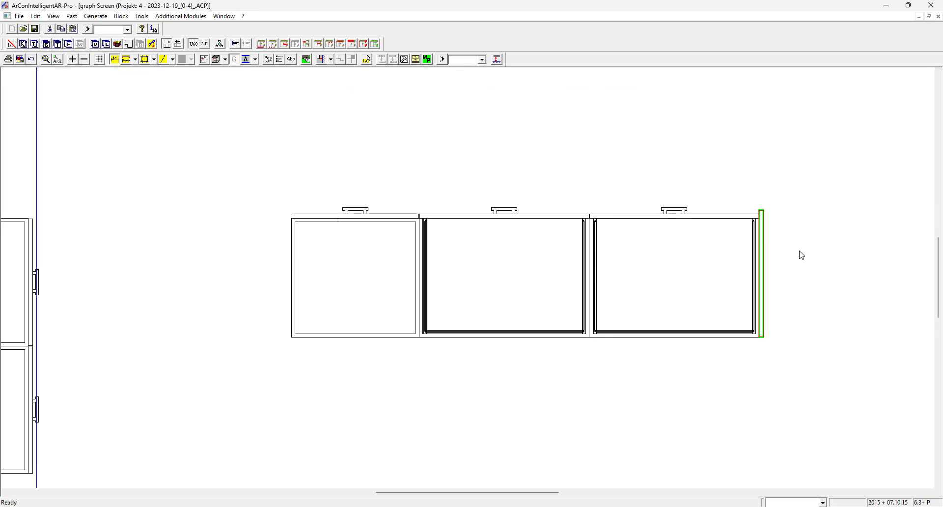
# - Set the AAKPK end panel's width to 90 cm and its height to 82 cm in its object properties
pyautogui.doubleClick(763, 241)
pyautogui.moveTo(553, 352); pyautogui.dragTo(555, 382)
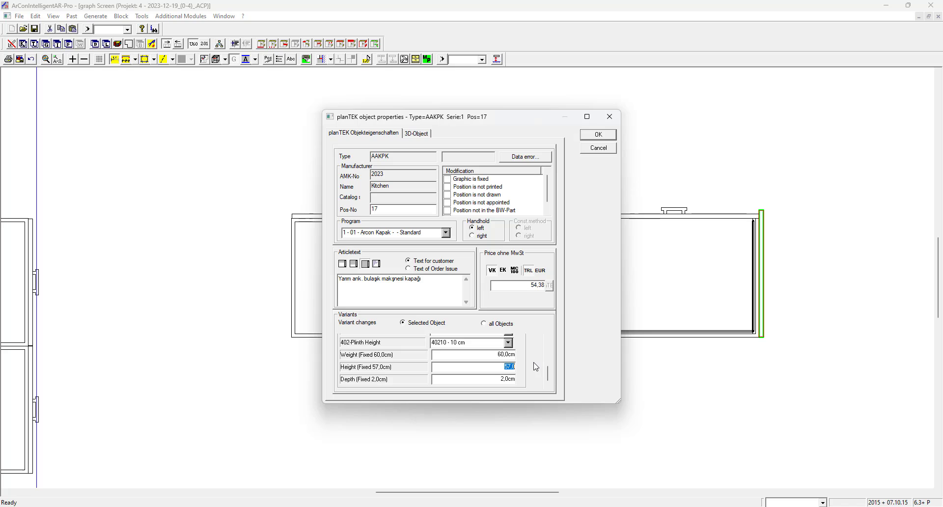
pyautogui.click(491, 357)
pyautogui.write('90')
pyautogui.click(525, 367)
pyautogui.write('82')
pyautogui.click(598, 135)
# - Align the end panel flush with the front of the island units and switch to ArConOpen's 3D view
pyautogui.moveTo(763, 173); pyautogui.dragTo(779, 240)
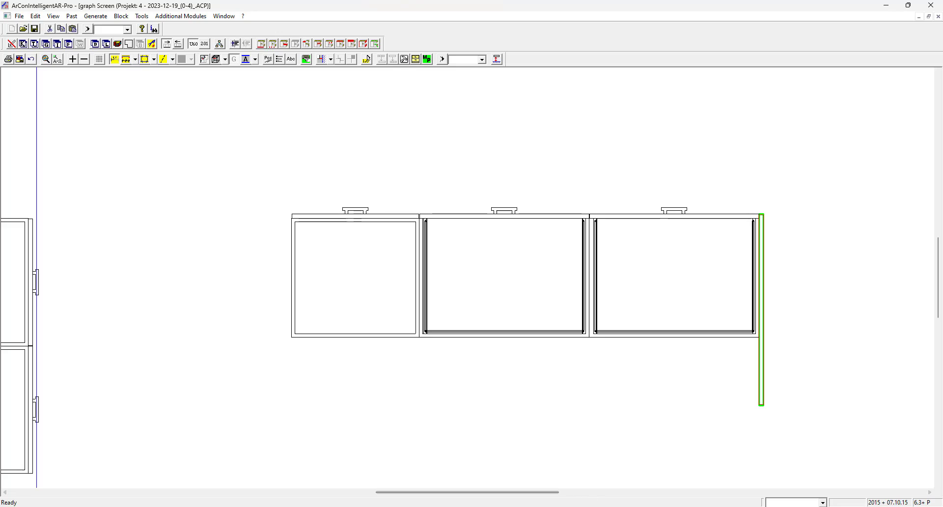
pyautogui.click(599, 492)
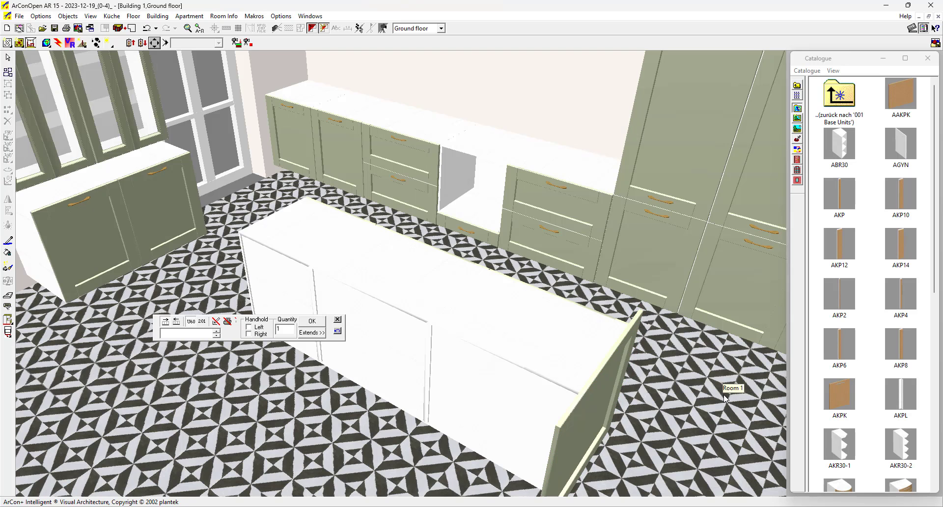
# - Set the island end panel's height above floor to 0 cm in its object properties
pyautogui.moveTo(724, 394); pyautogui.dragTo(724, 394, button='middle')
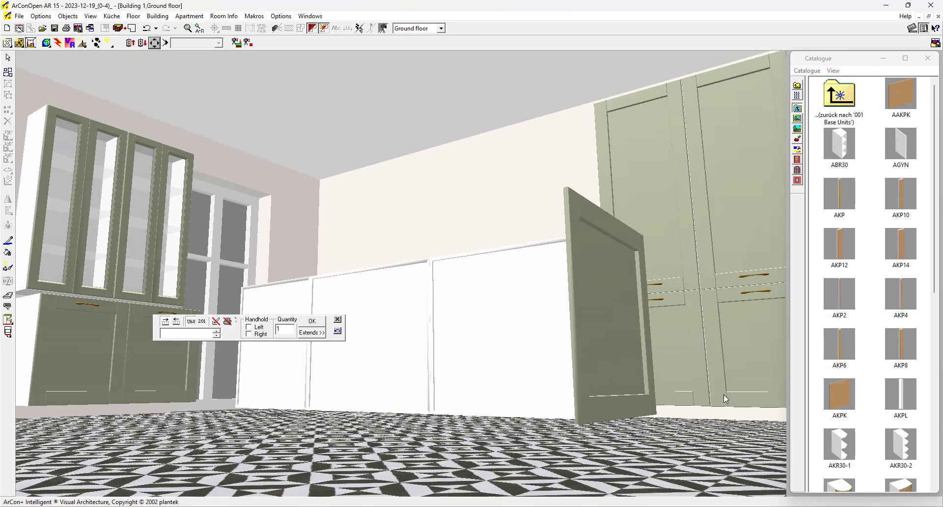
pyautogui.doubleClick(605, 357)
pyautogui.doubleClick(605, 357)
pyautogui.click(364, 124)
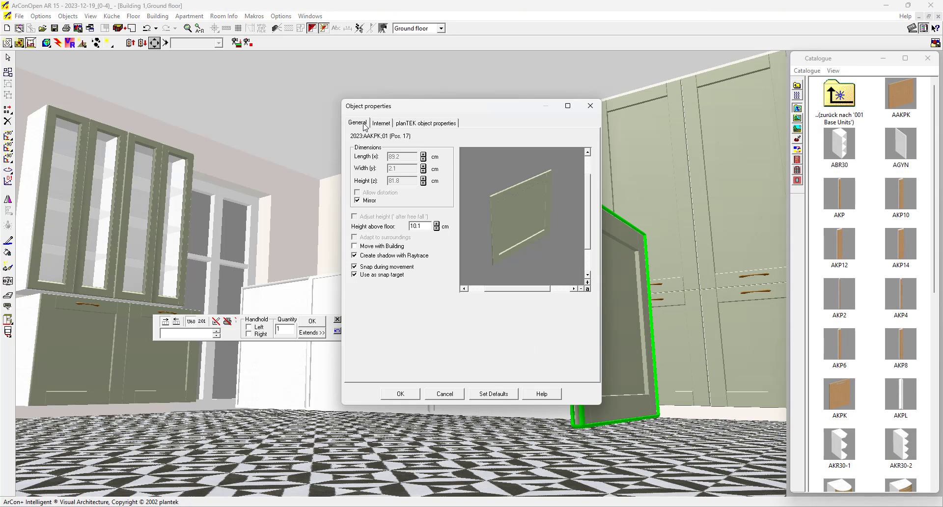
pyautogui.doubleClick(422, 225)
pyautogui.write('0')
pyautogui.click(405, 395)
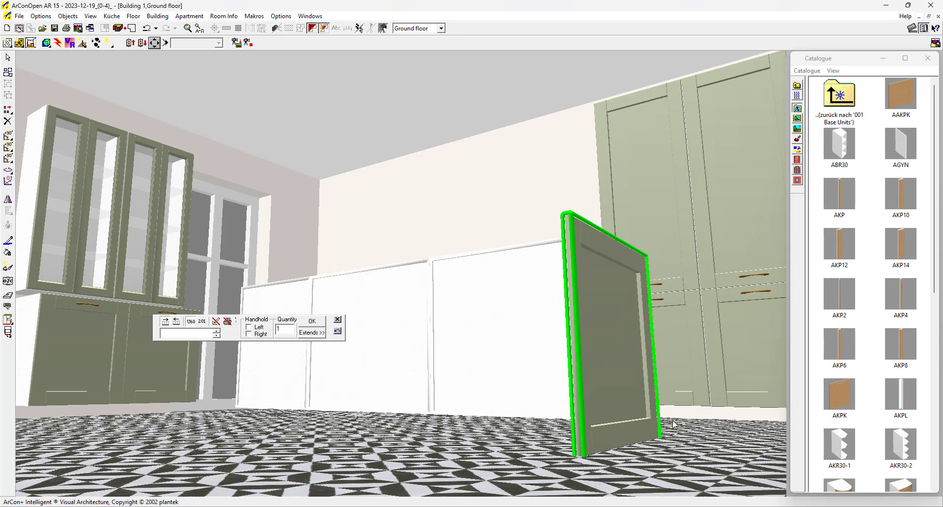
# - Switch to the floor plan in ArConIntelligentAR-Pro and make a copy of the island's AAKPK end panel
pyautogui.scroll(-5, 677, 430)
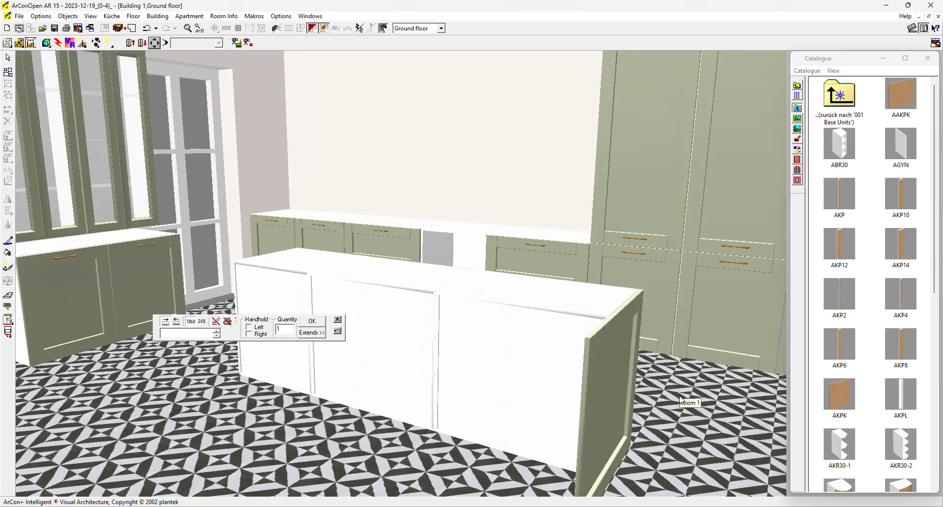
pyautogui.moveTo(680, 395); pyautogui.dragTo(595, 425, button='middle')
pyautogui.moveTo(626, 506)
pyautogui.click(676, 469)
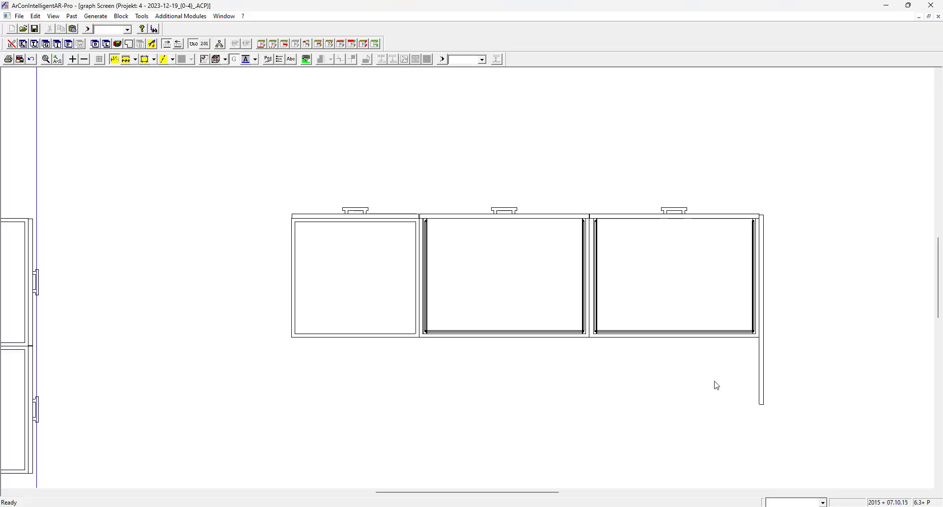
pyautogui.click(763, 394)
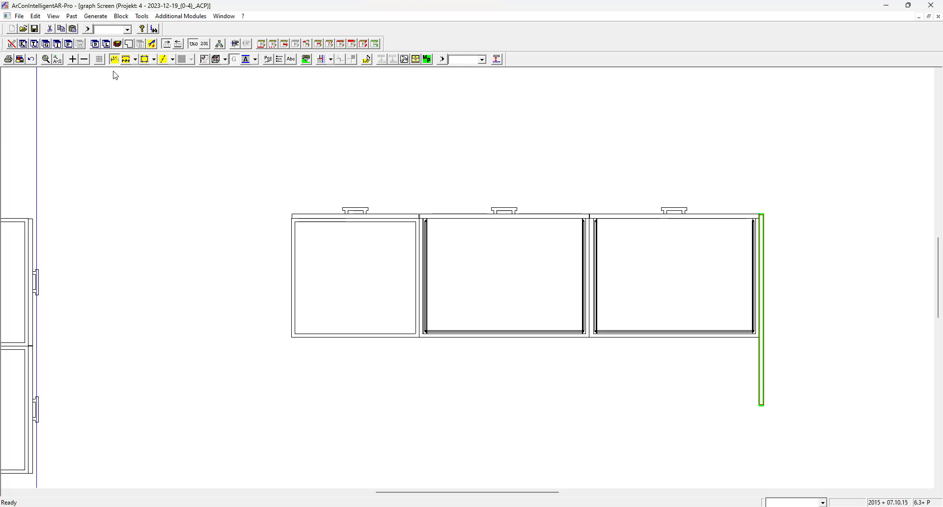
pyautogui.click(65, 30)
pyautogui.click(74, 31)
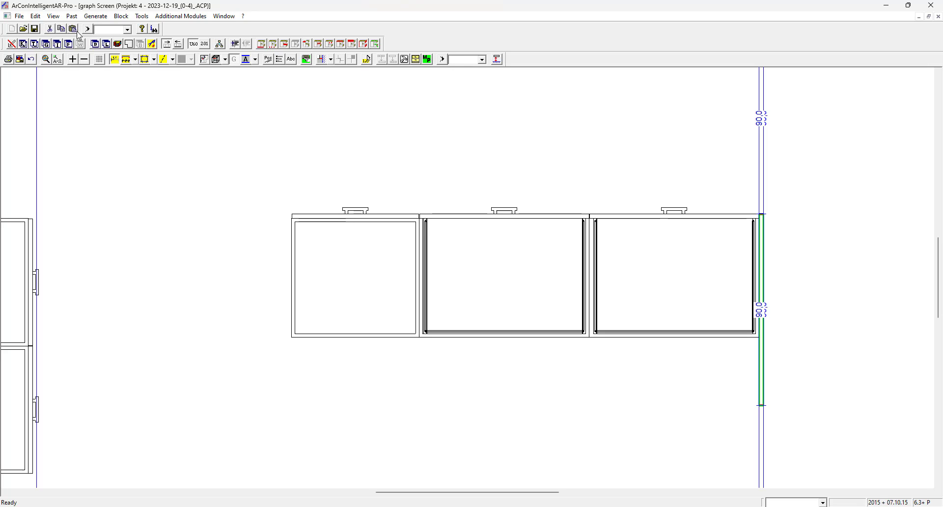
# - Delete the dimension lines at the original end panel and its copy
pyautogui.rightClick(763, 137)
pyautogui.click(768, 153)
pyautogui.rightClick(761, 157)
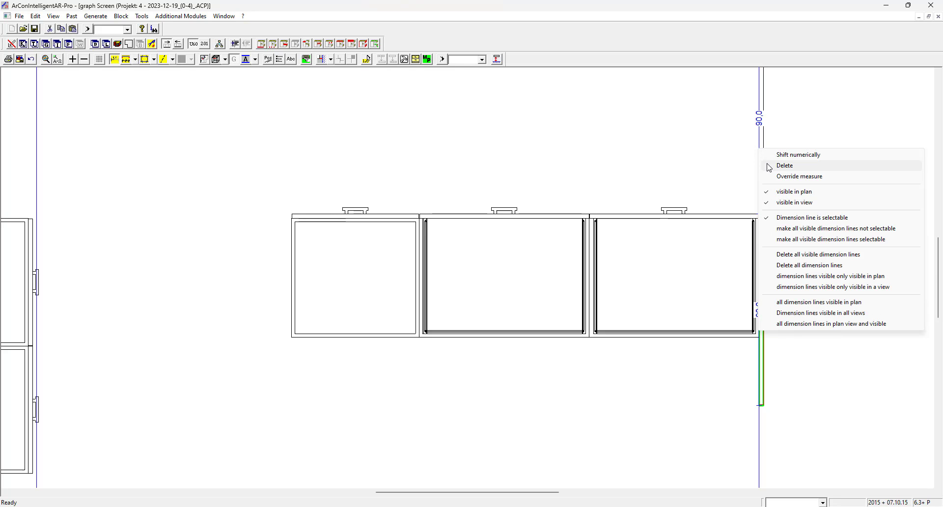
pyautogui.click(766, 164)
# - Place the copied AAKPK panel against the outer side of the base unit at the island's opposite end
pyautogui.doubleClick(499, 191)
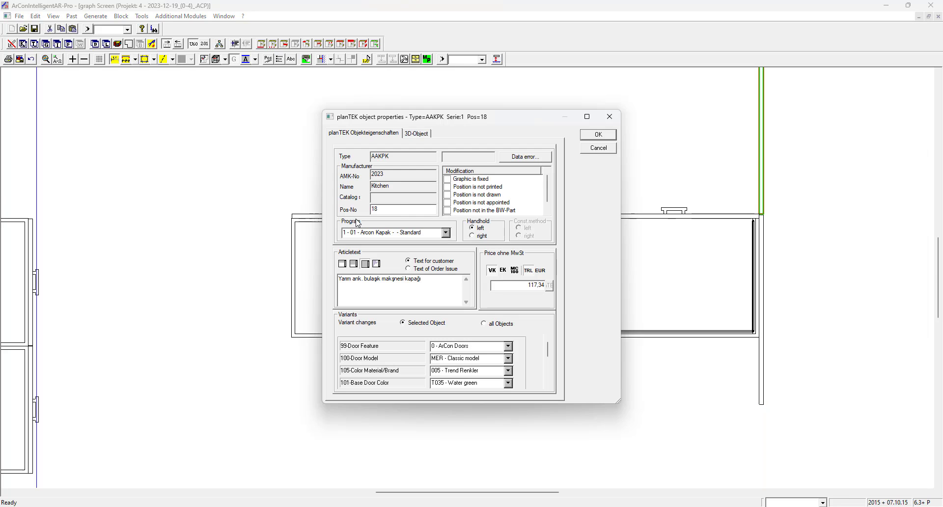
pyautogui.click(609, 151)
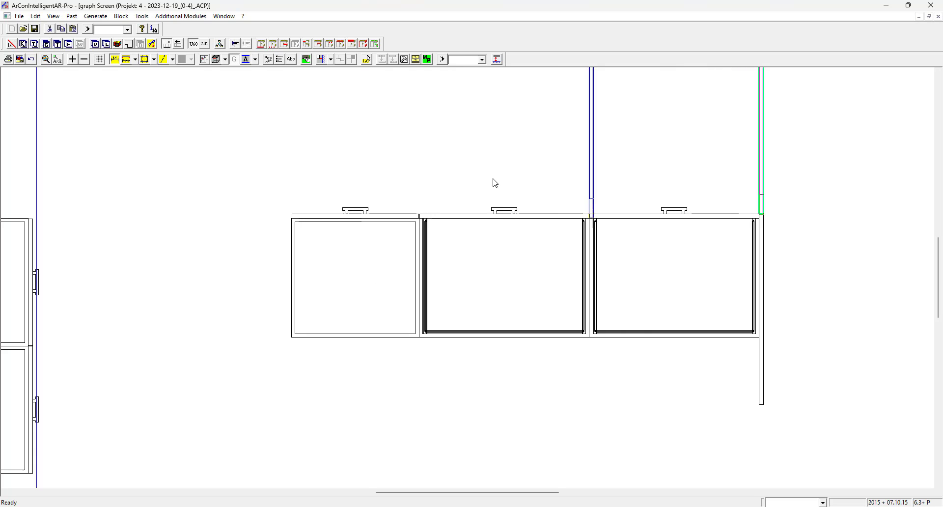
pyautogui.click(299, 338)
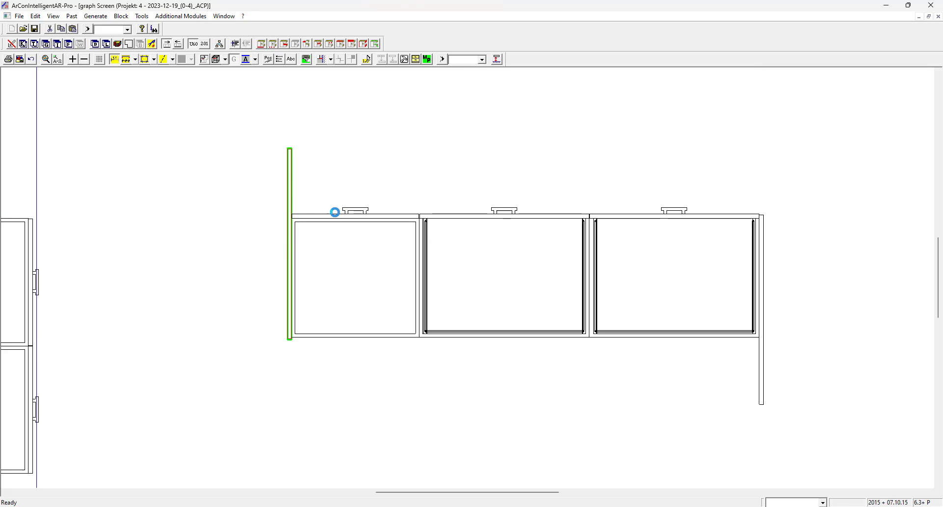
# - Shift the copied end panel flush with the front of the island units, in line with the first panel
pyautogui.press('Down')
pyautogui.press('Down')
pyautogui.press('Down')
pyautogui.press('Down')
pyautogui.press('Down')
pyautogui.press('Down')
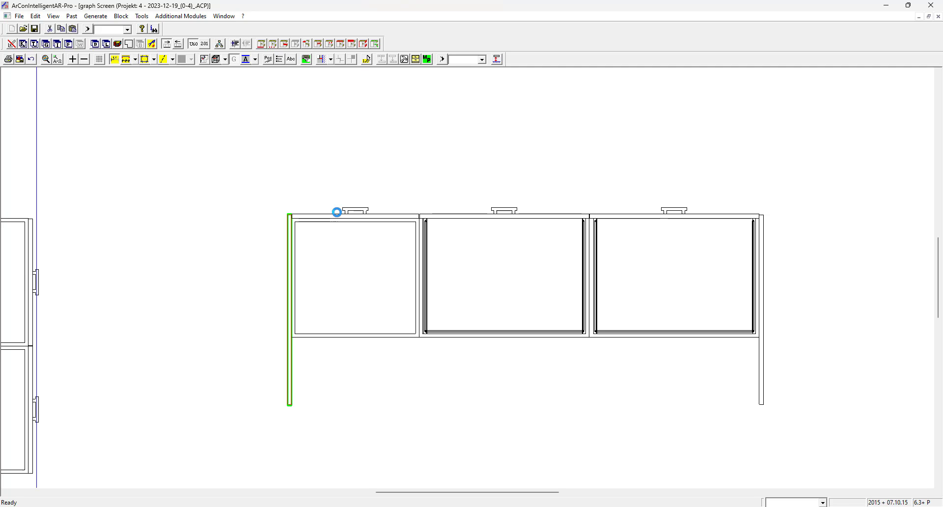
pyautogui.click(343, 190)
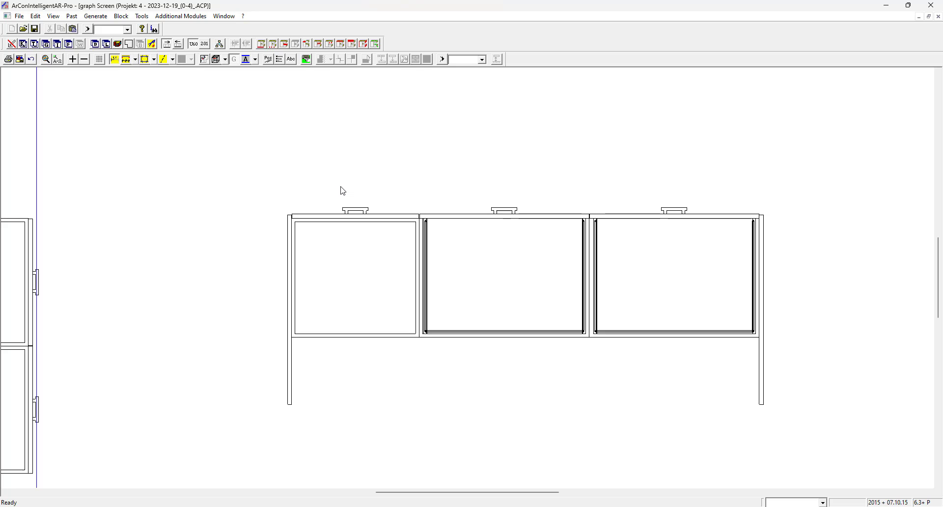
# - Switch to ArConOpen's 3D view and examine the island with its two end panels from several sides
pyautogui.moveTo(613, 501)
pyautogui.click(558, 444)
pyautogui.press('Left')
pyautogui.press('Left')
pyautogui.press('Left')
pyautogui.press('Left')
pyautogui.press('Left')
pyautogui.press('Left')
pyautogui.press('Left')
pyautogui.press('Left')
pyautogui.press('Left')
pyautogui.press('Left')
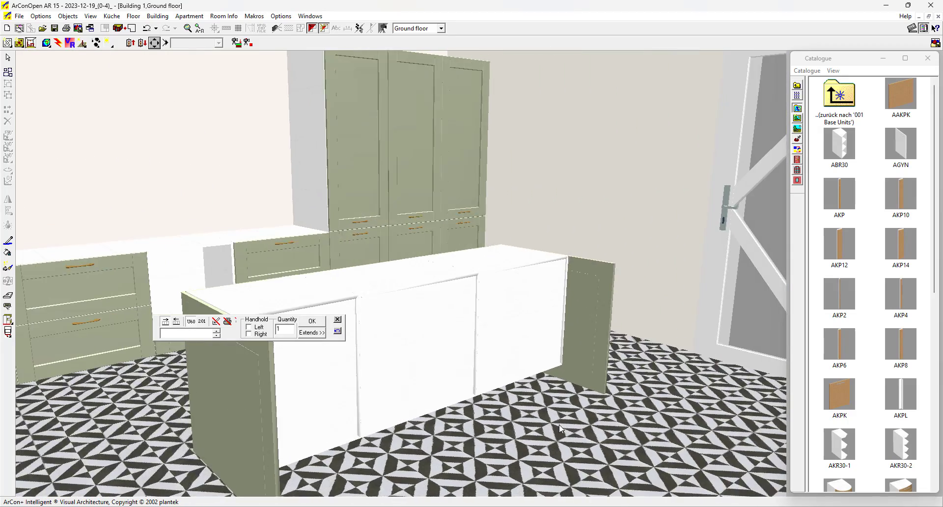
pyautogui.moveTo(559, 426)
pyautogui.mouseDown()
pyautogui.moveTo(570, 425)
pyautogui.moveTo(550, 428)
pyautogui.mouseUp()
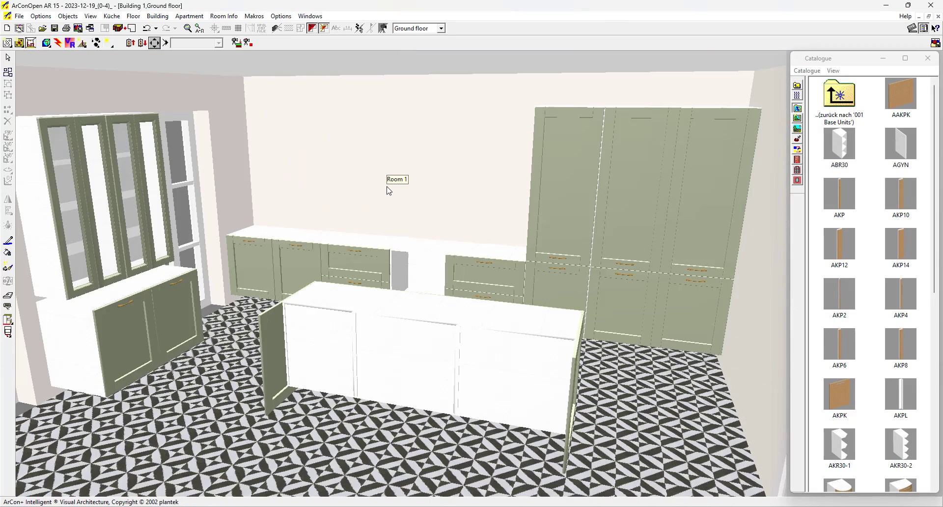